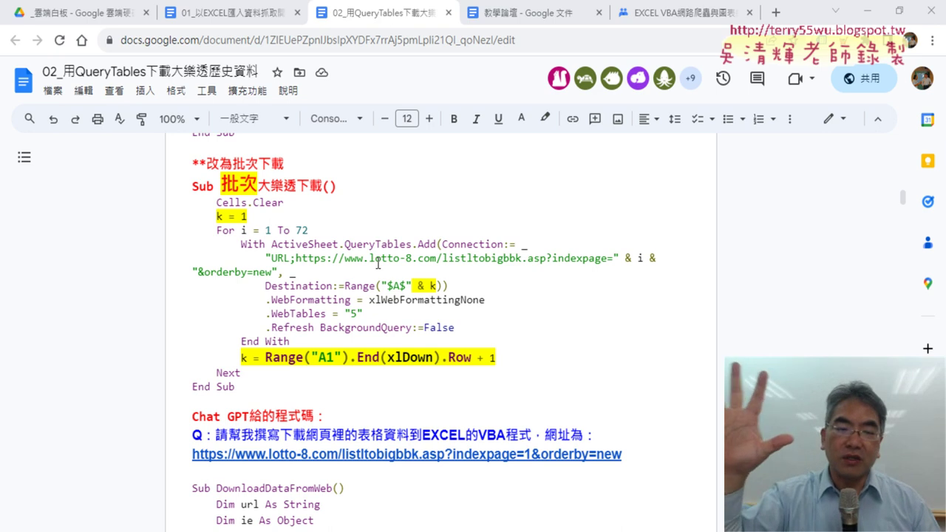
Select the batch download macro in the notes and compare it with the VBA code.
drag(235, 389, 190, 191)
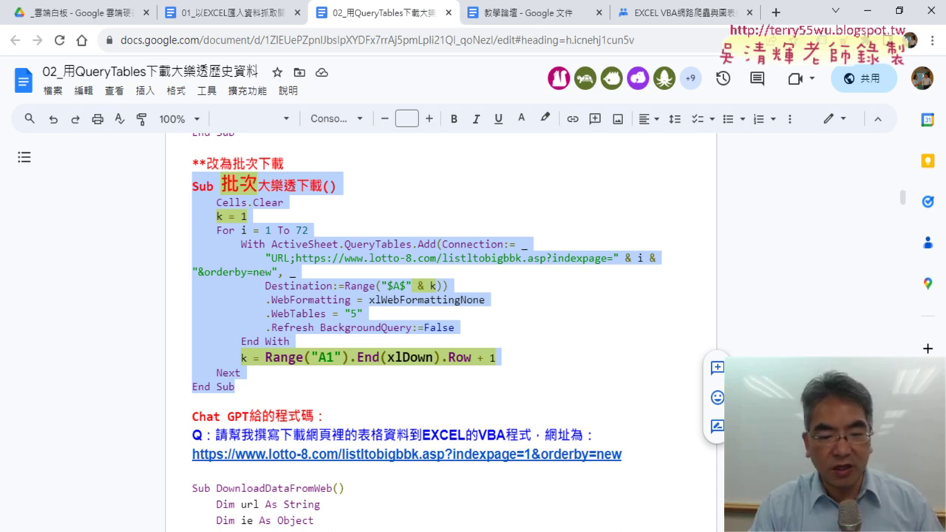
key(alt+Tab)
key(alt+Tab)
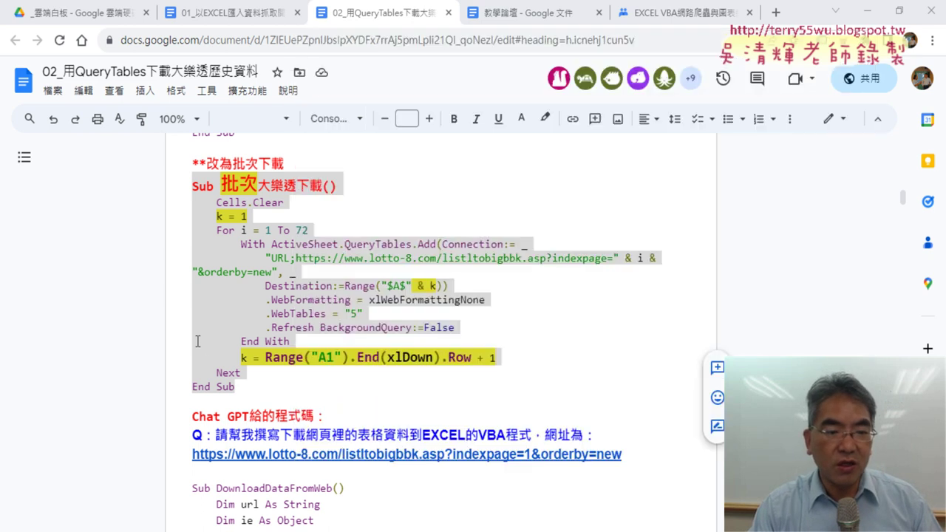
scroll(441, 333, down, 4)
scroll(441, 333, down, 3)
scroll(441, 332, down, 3)
scroll(196, 340, down, 4)
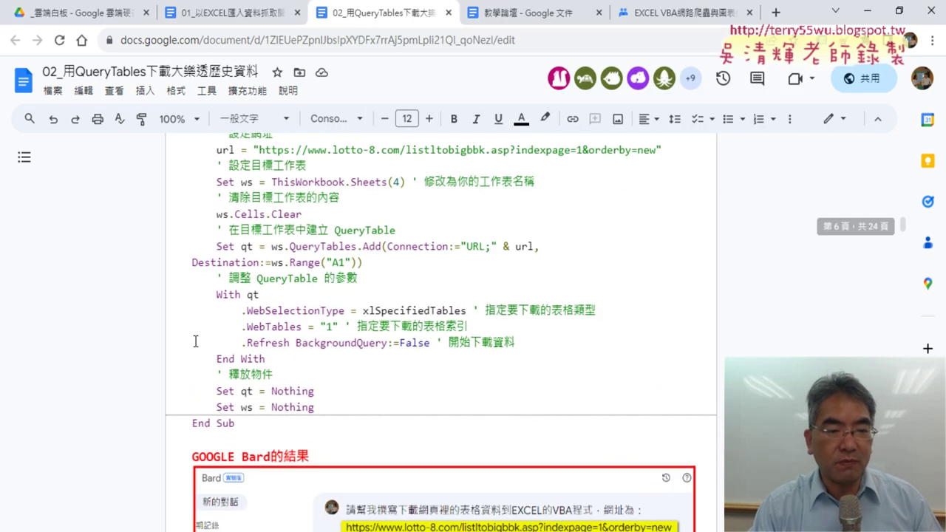
scroll(196, 341, down, 5)
scroll(198, 318, up, 1)
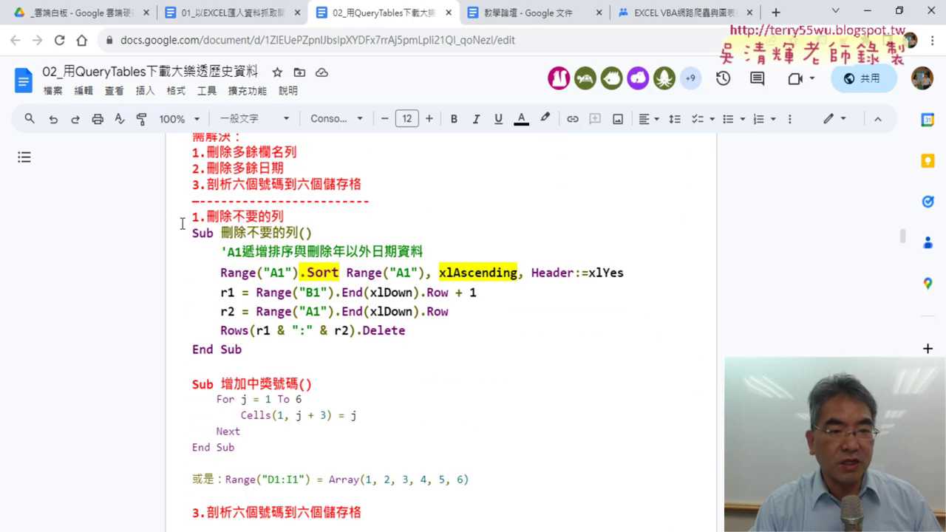
Review the 刪除不要的列 and 增加中獎號碼 macros, highlighting the 1-to-6 header array for D1:I1.
drag(186, 232, 266, 350)
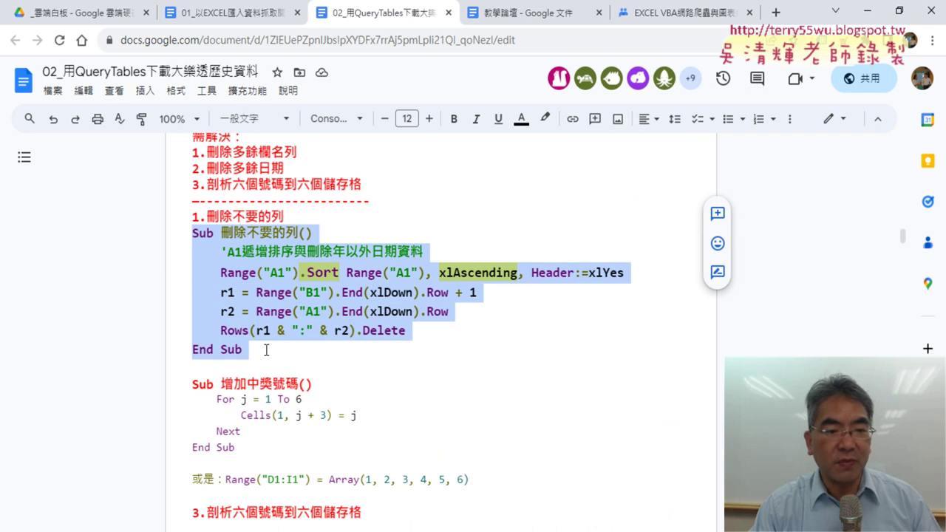
scroll(266, 350, down, 2)
drag(188, 311, 268, 377)
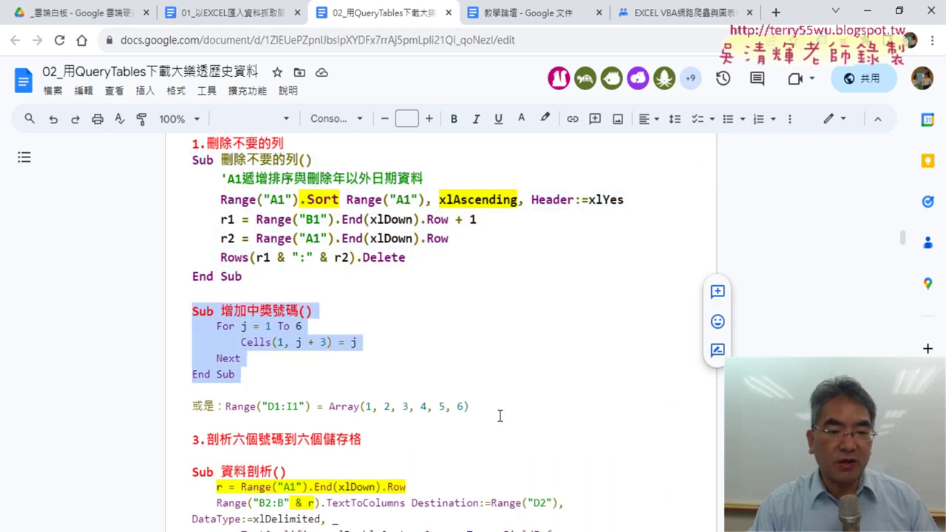
drag(489, 411, 238, 406)
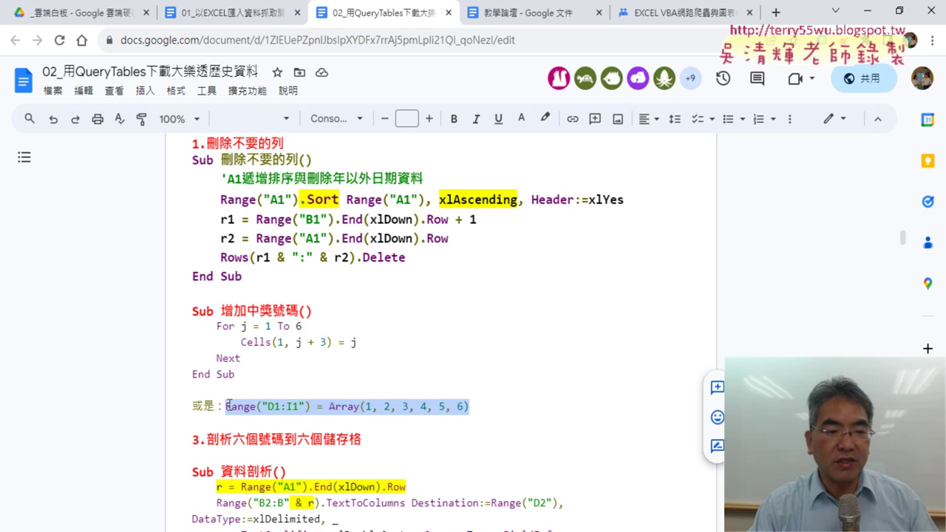
drag(244, 360, 179, 330)
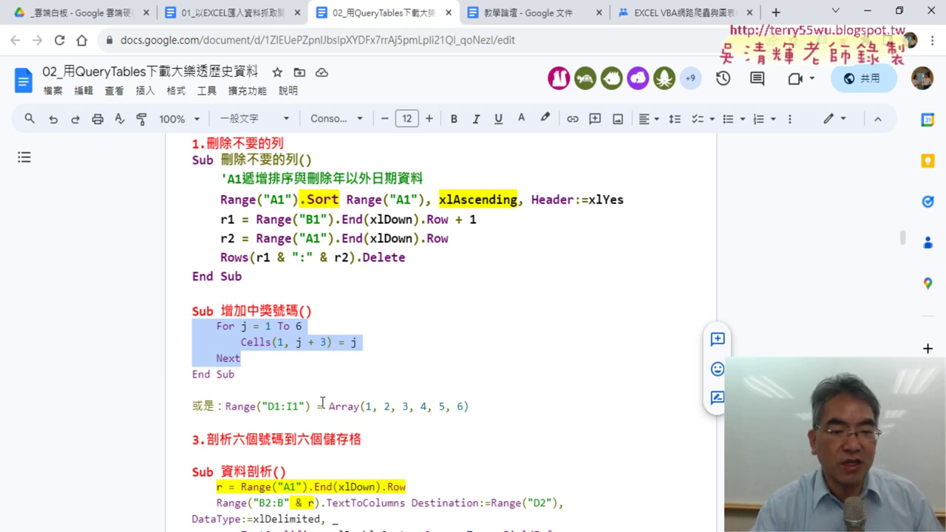
drag(328, 407, 451, 405)
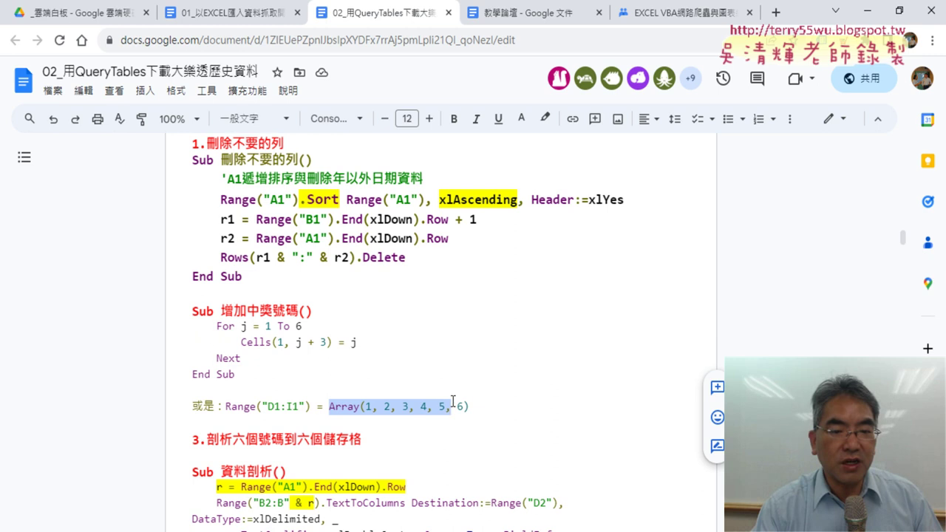
drag(311, 406, 225, 406)
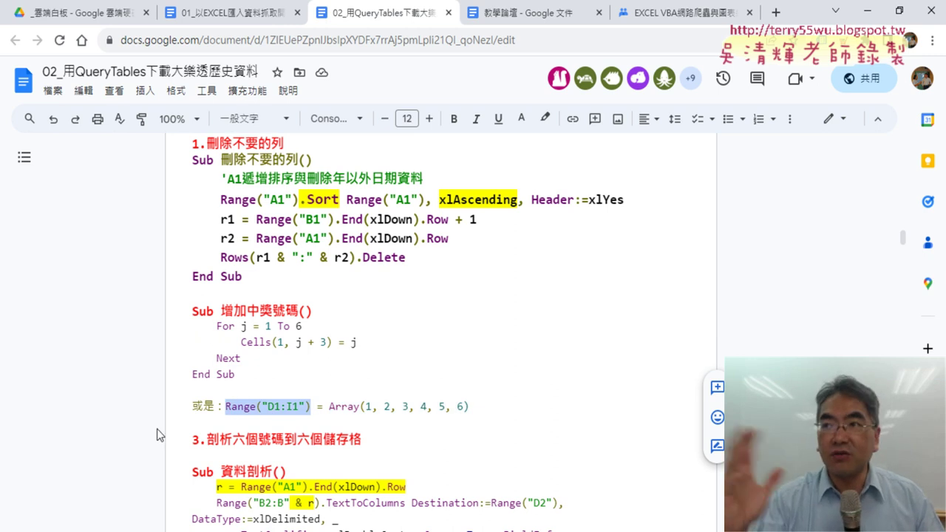
scroll(493, 339, down, 2)
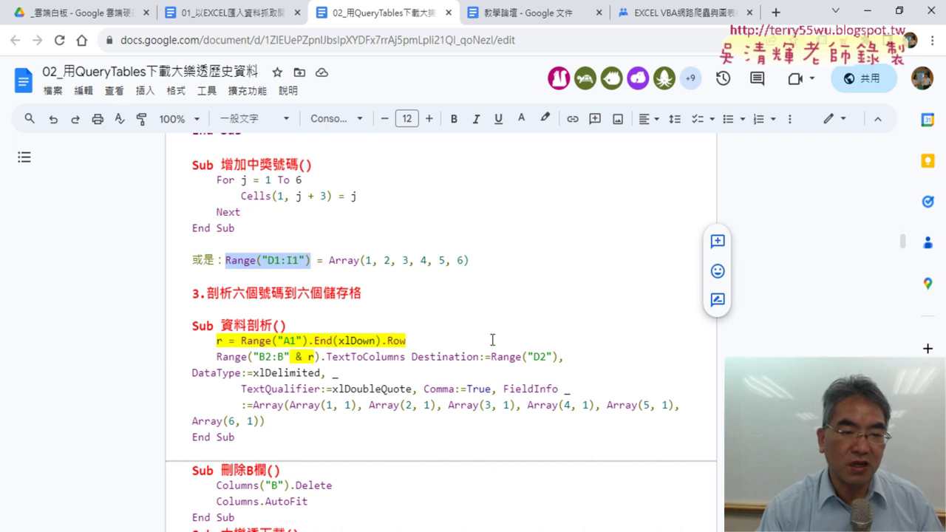
Review the 資料剖析 macro and highlight the line that deletes column B.
drag(244, 437, 177, 322)
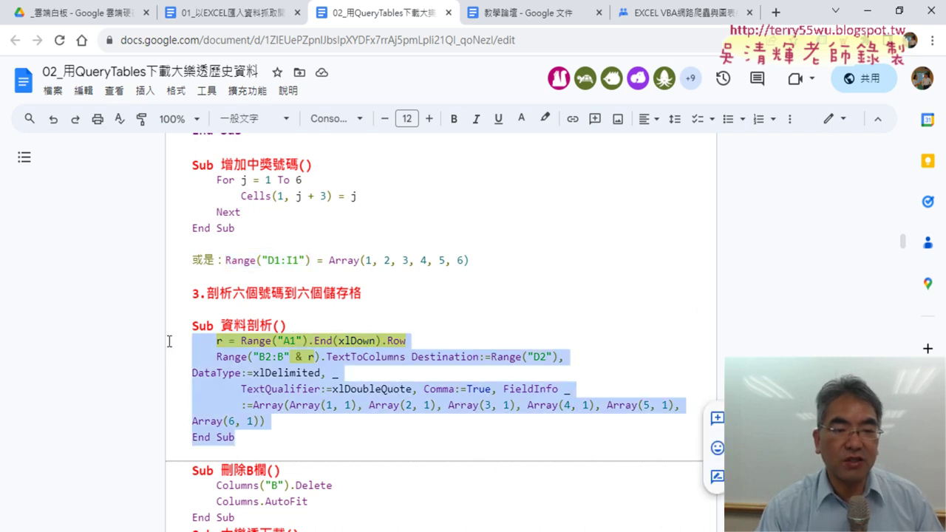
scroll(312, 358, up, 1)
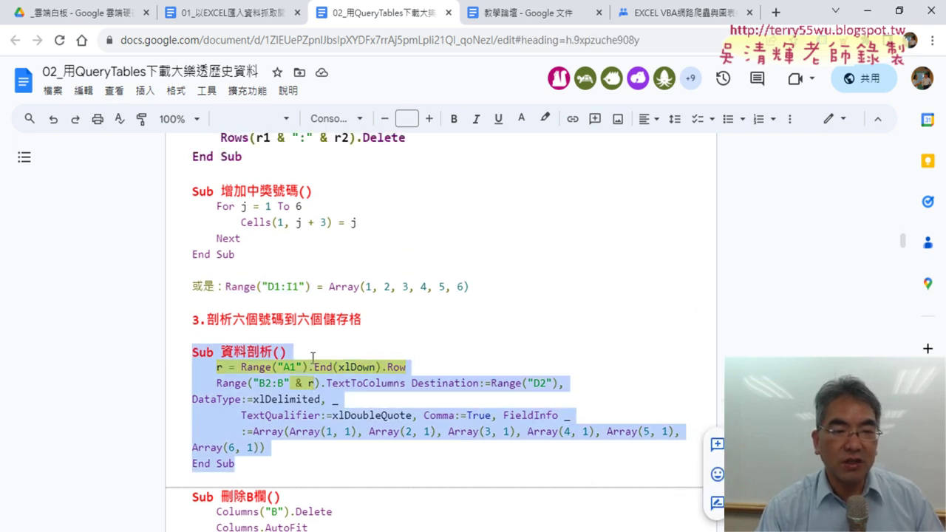
scroll(309, 371, down, 2)
scroll(309, 371, down, 1)
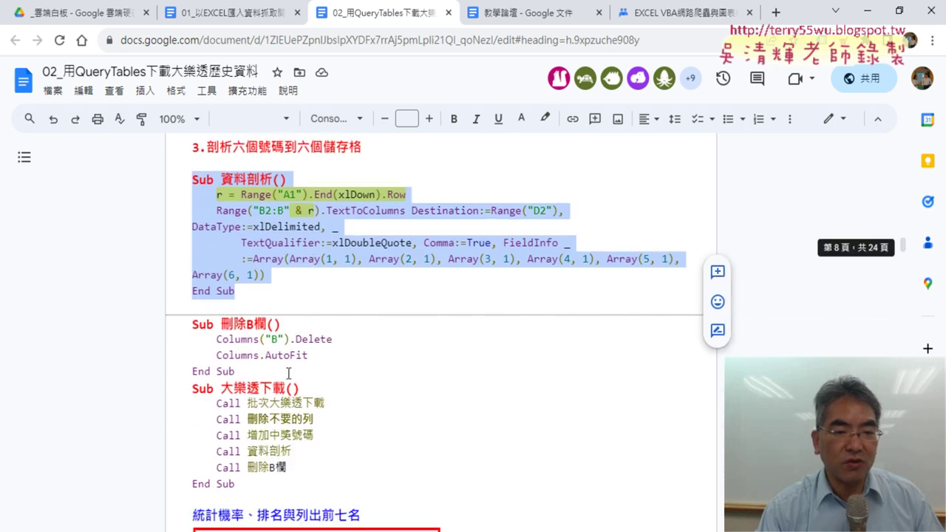
drag(236, 372, 271, 338)
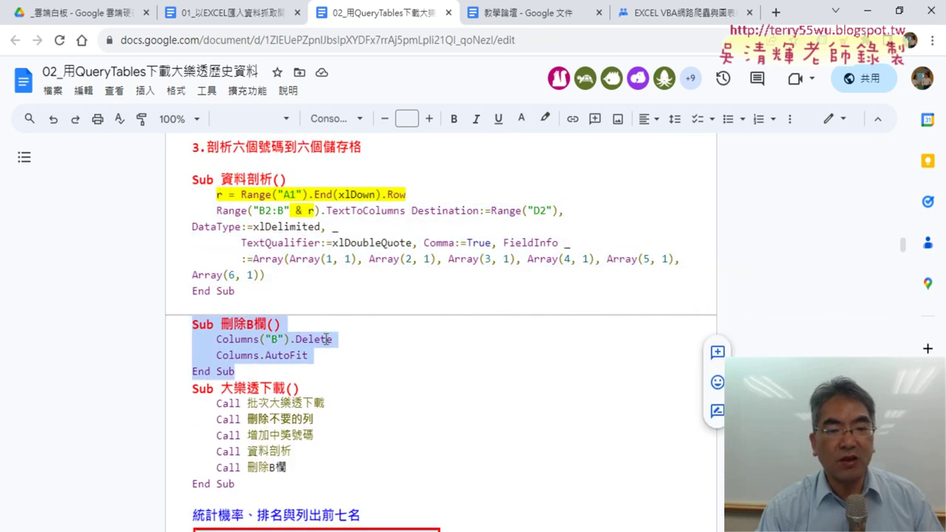
click(332, 340)
mouse_move(214, 339)
mouse_down()
mouse_move(345, 338)
mouse_move(265, 360)
mouse_move(193, 246)
mouse_up()
scroll(346, 355, down, 2)
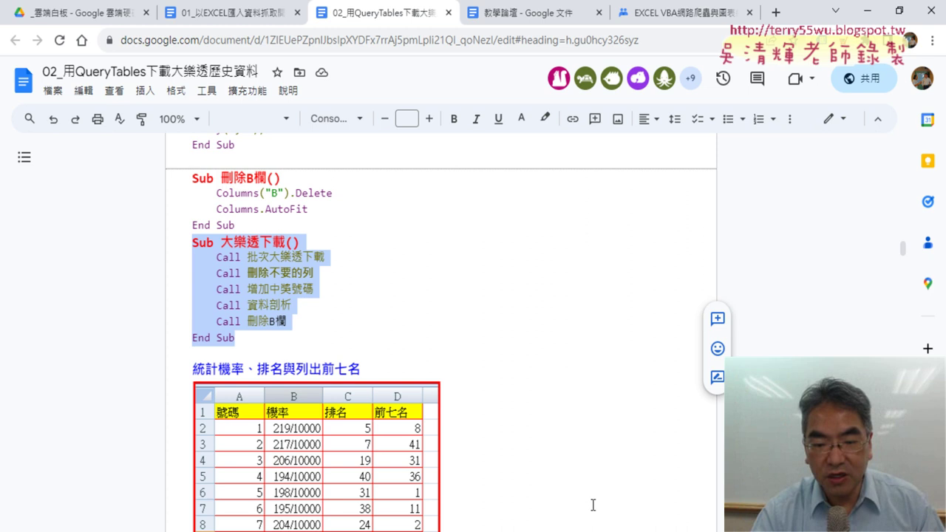
Scroll through the macro code in the VBA editor.
key(alt+Tab)
scroll(455, 272, down, 1)
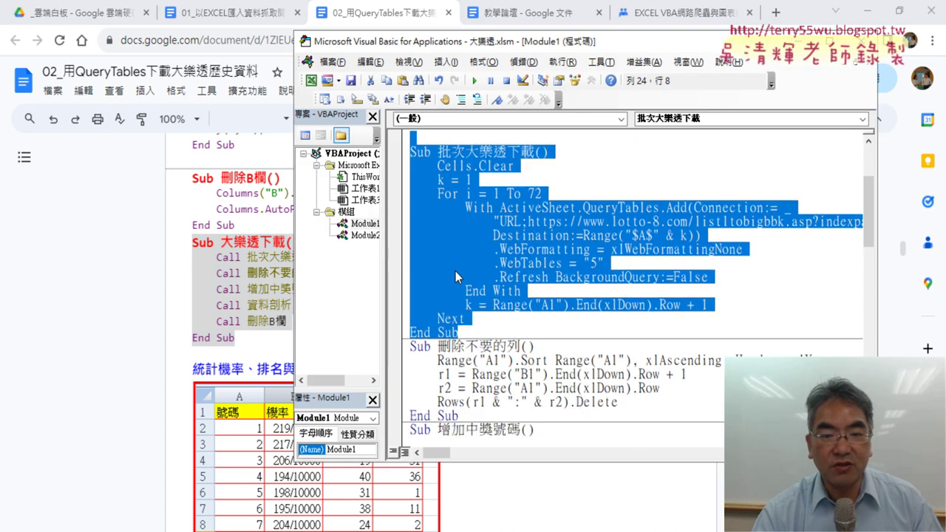
scroll(456, 272, down, 3)
scroll(455, 272, down, 1)
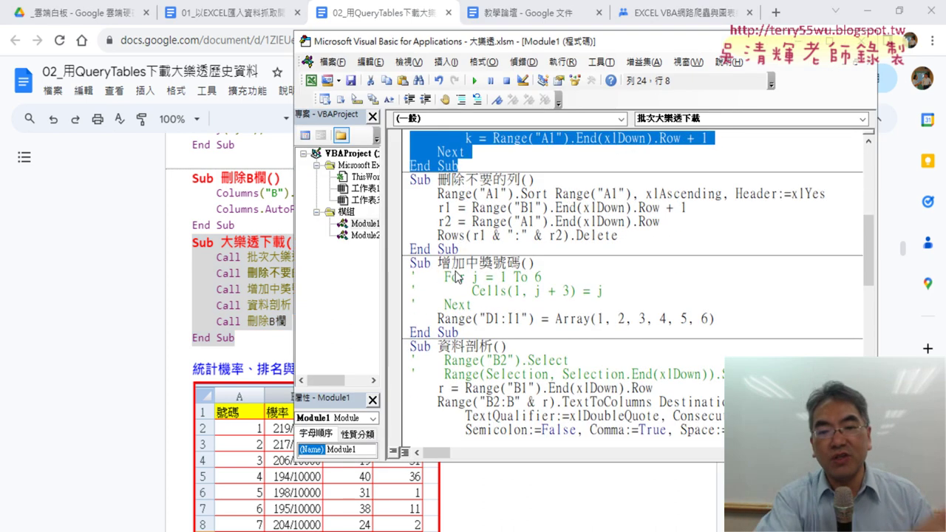
scroll(466, 276, down, 3)
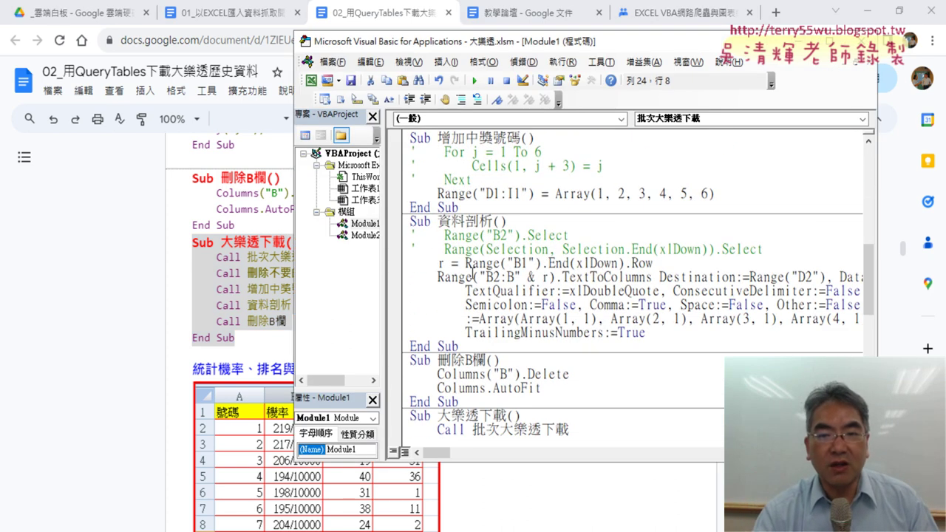
Minimize the browser, jump from B2 to the last draw row 2154, then switch to 工作表3.
click(865, 11)
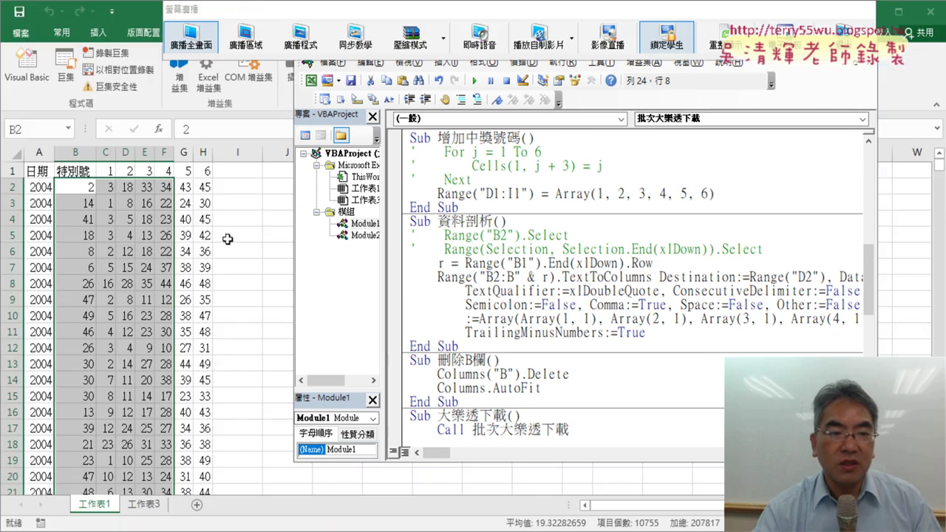
click(140, 255)
click(67, 187)
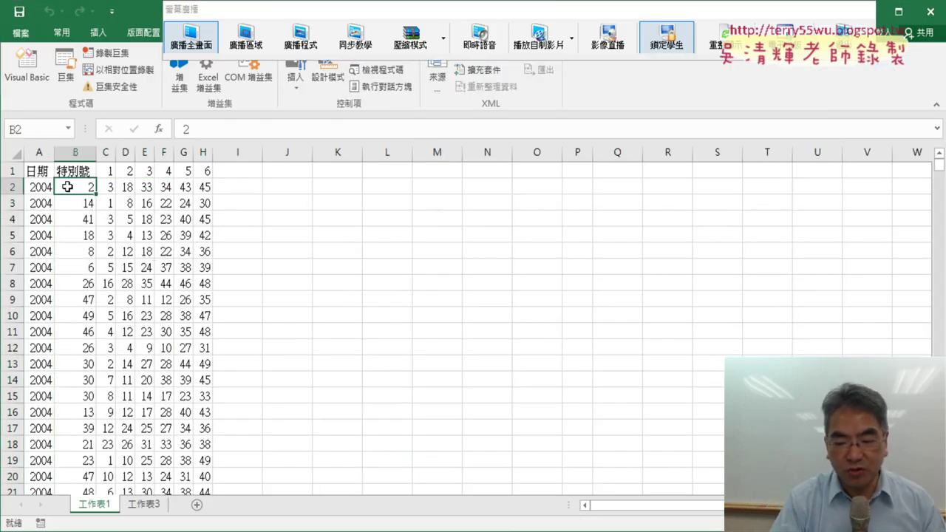
key(ctrl+Down)
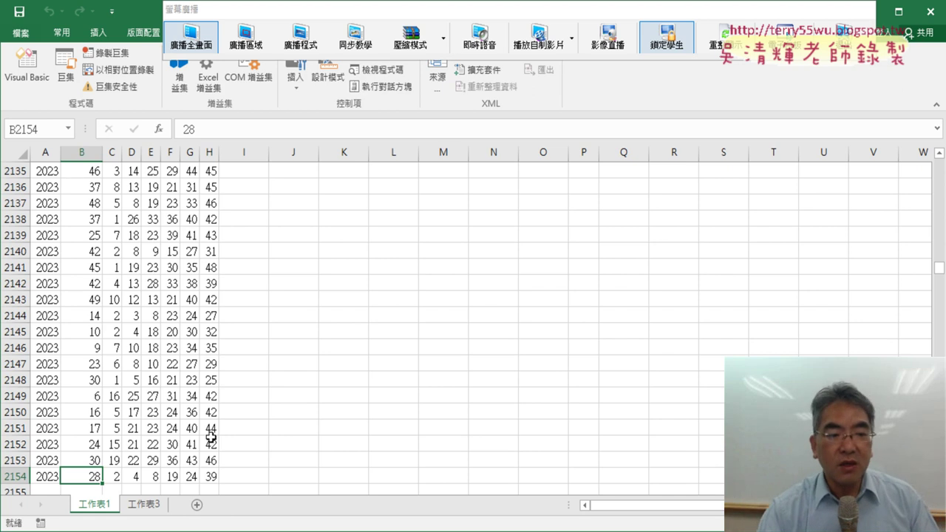
click(148, 505)
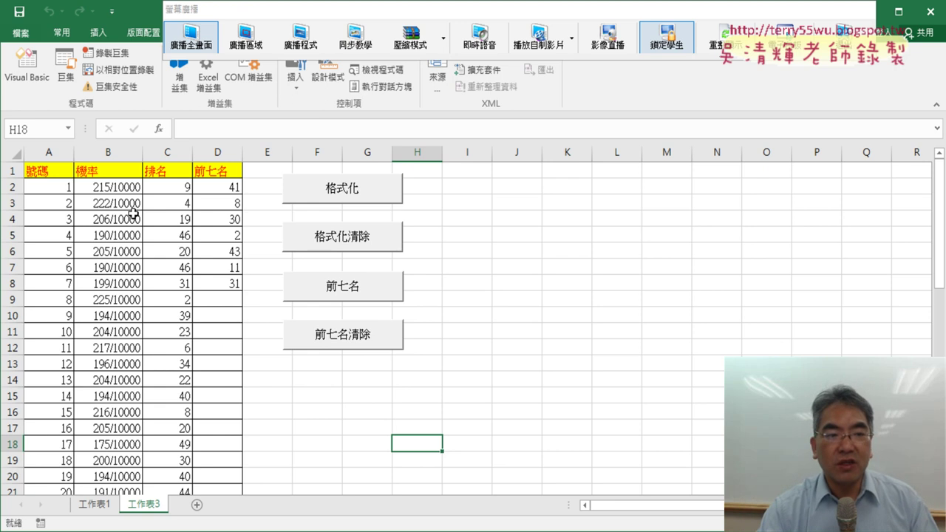
Open Format Cells for probability cell B2 and preview fractions with denominator 100.
click(131, 189)
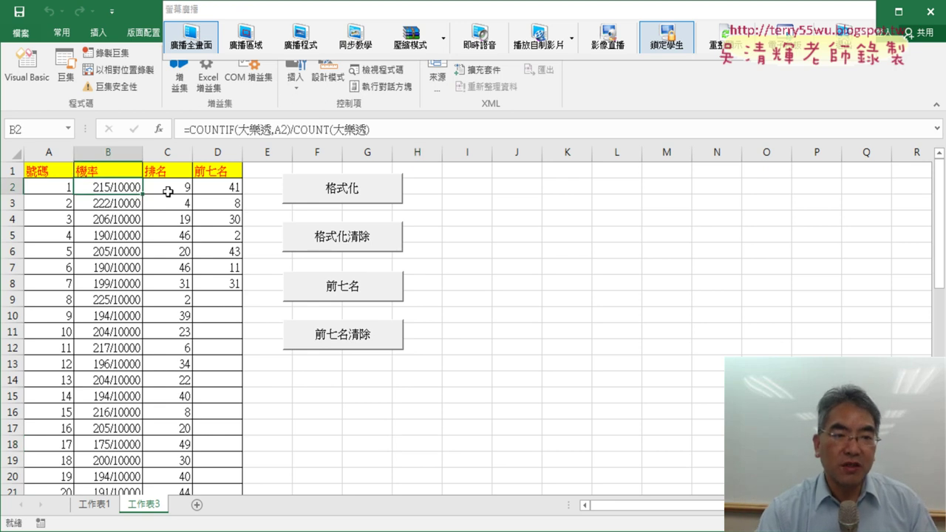
right_click(123, 186)
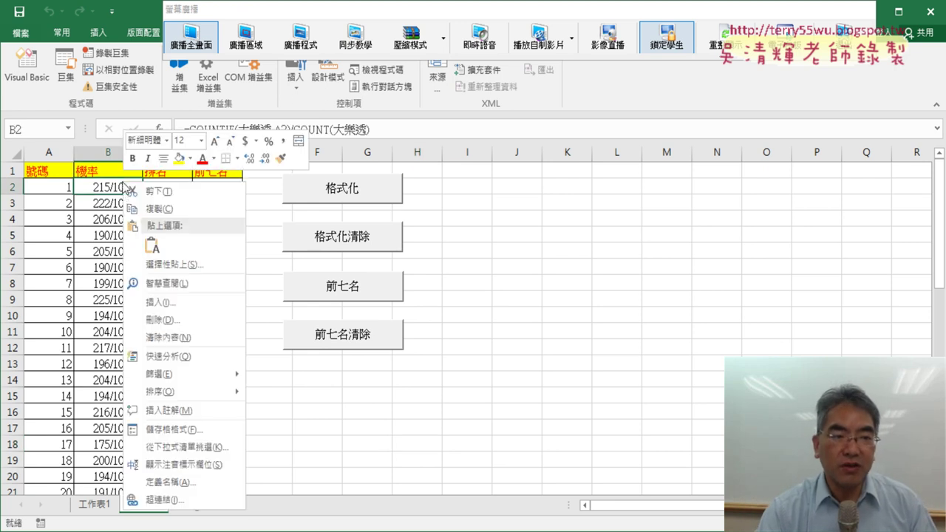
click(169, 430)
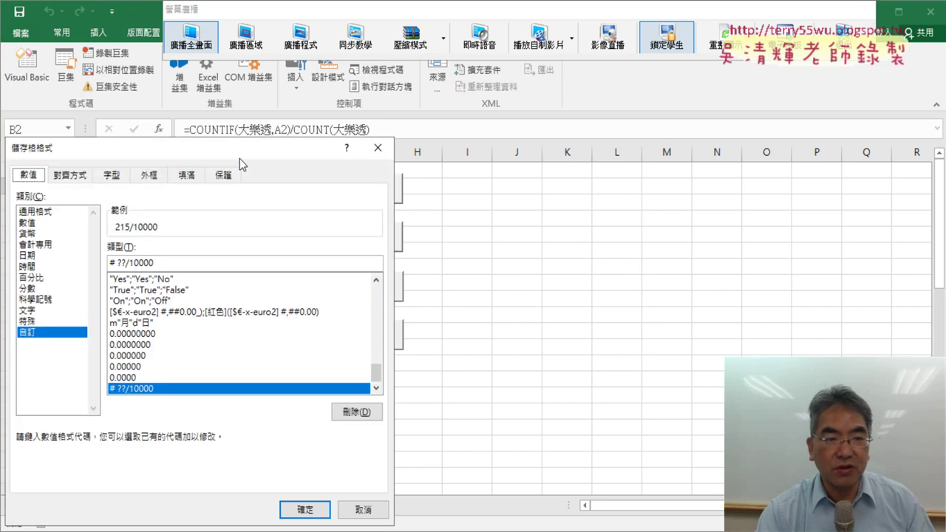
drag(239, 94, 575, 135)
click(372, 266)
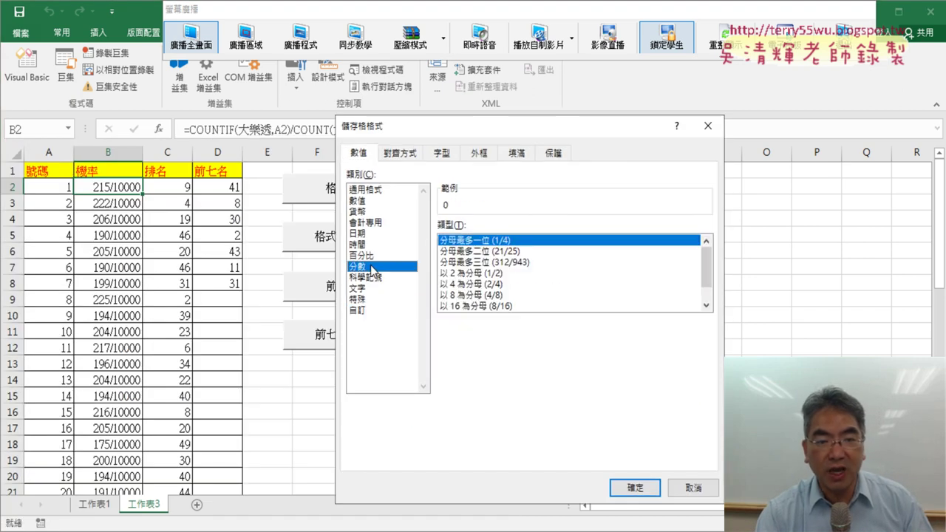
scroll(701, 309, down, 1)
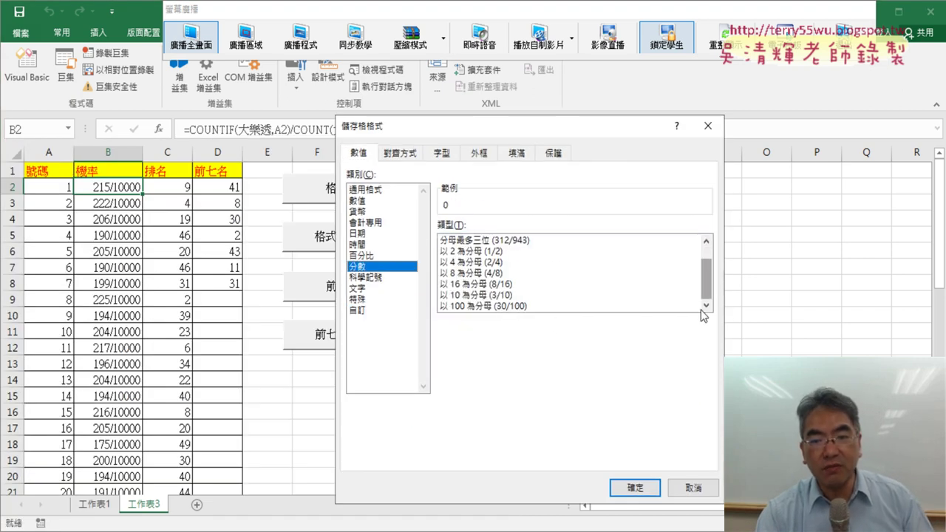
click(543, 306)
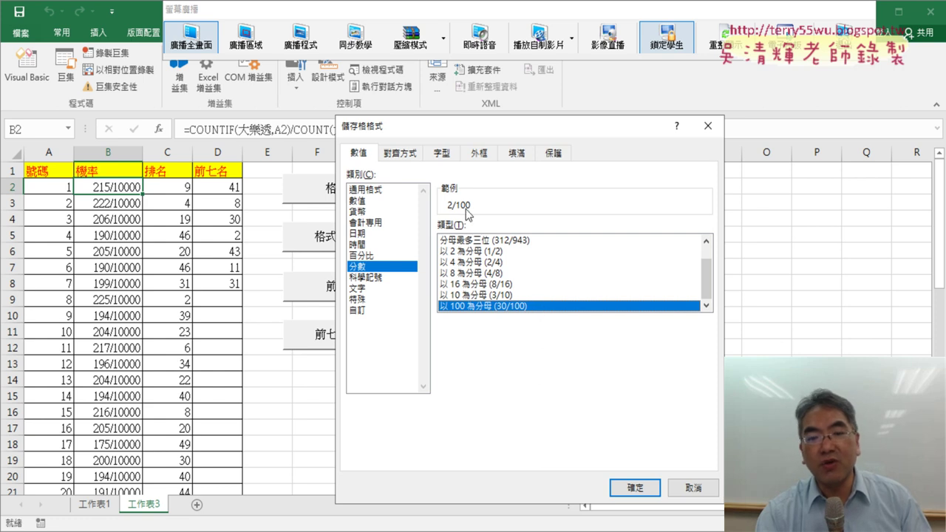
Edit the custom format to # ??/10000, then cancel the dialog without applying.
click(358, 311)
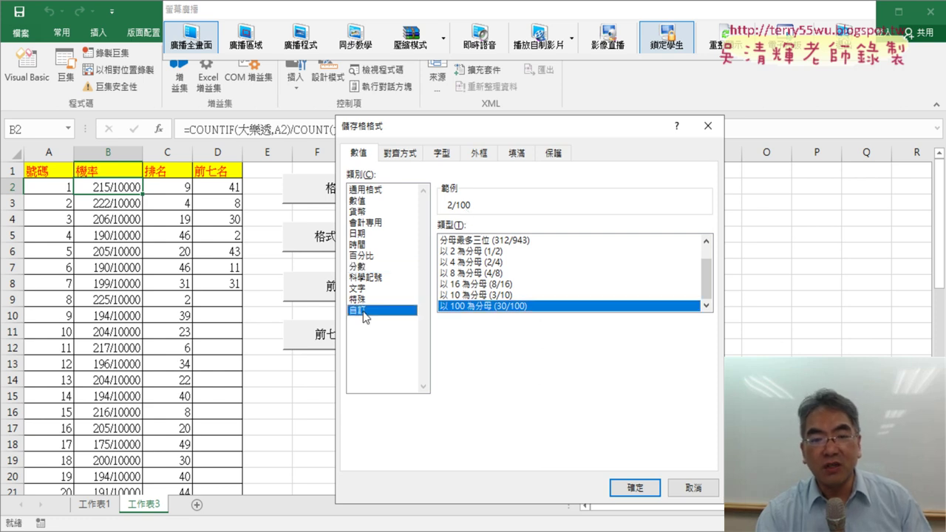
click(497, 240)
text(0000)
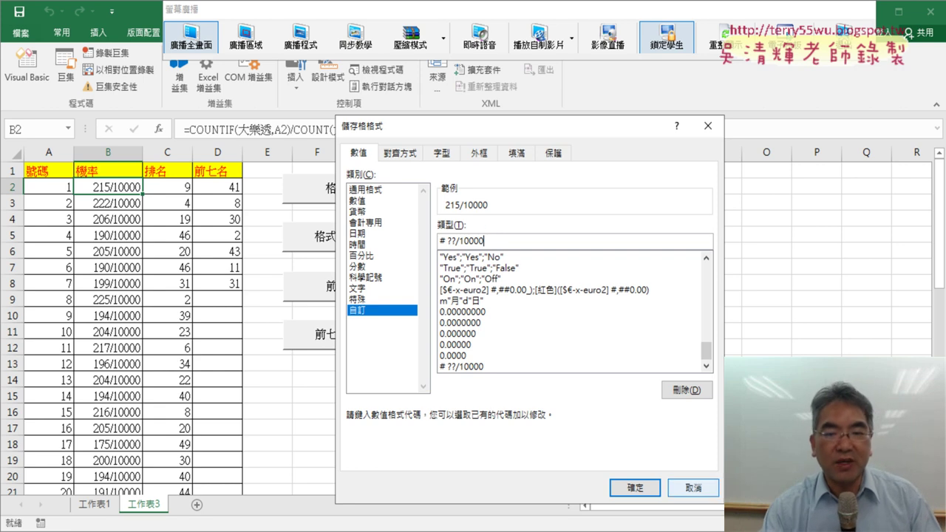
click(693, 488)
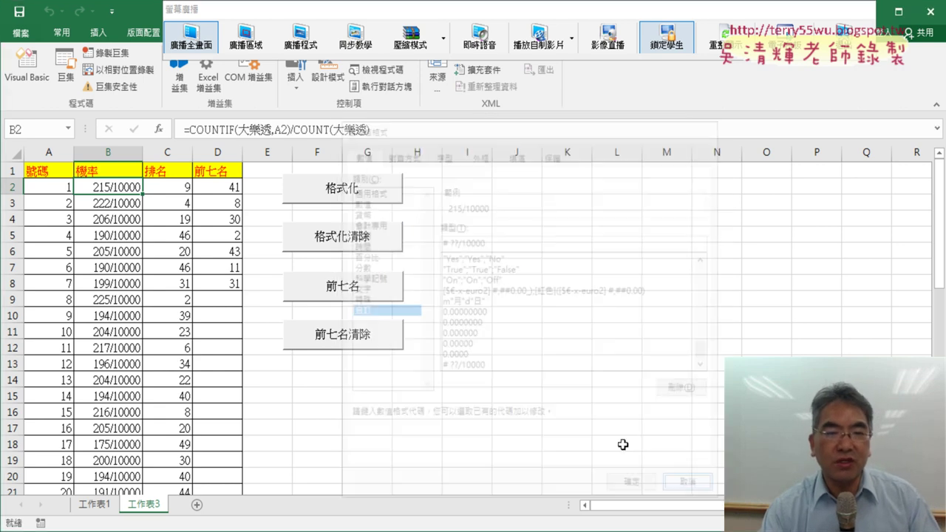
Run 格式化 to highlight the top-ranked numbers yellow and inspect the rank formula in C3.
drag(222, 187, 231, 285)
click(170, 153)
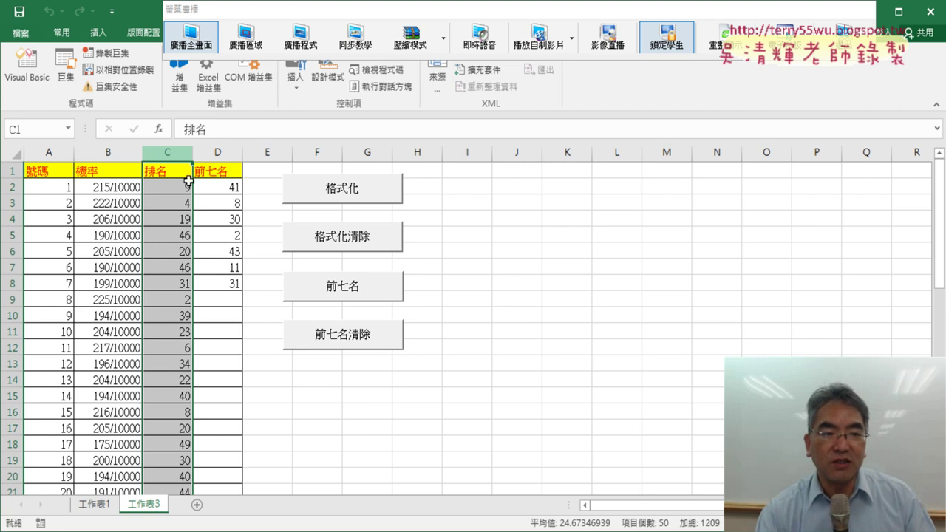
click(344, 194)
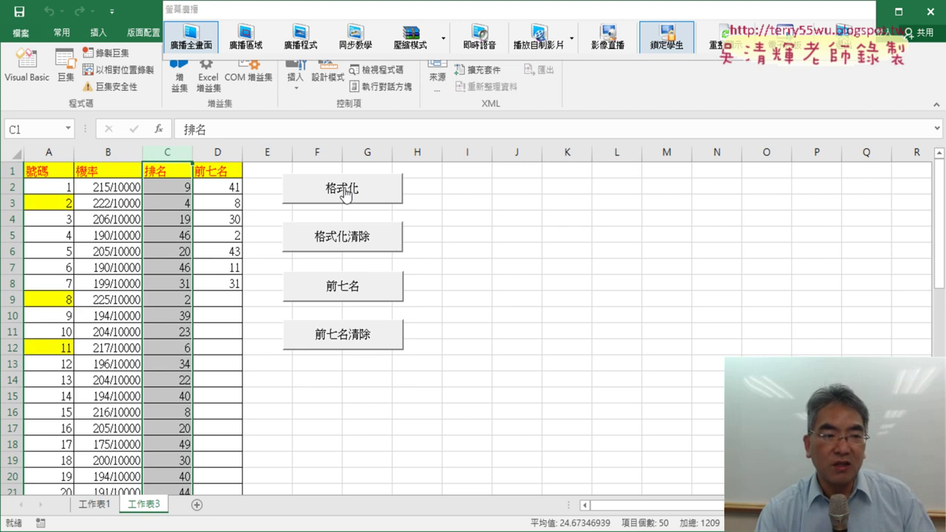
click(174, 202)
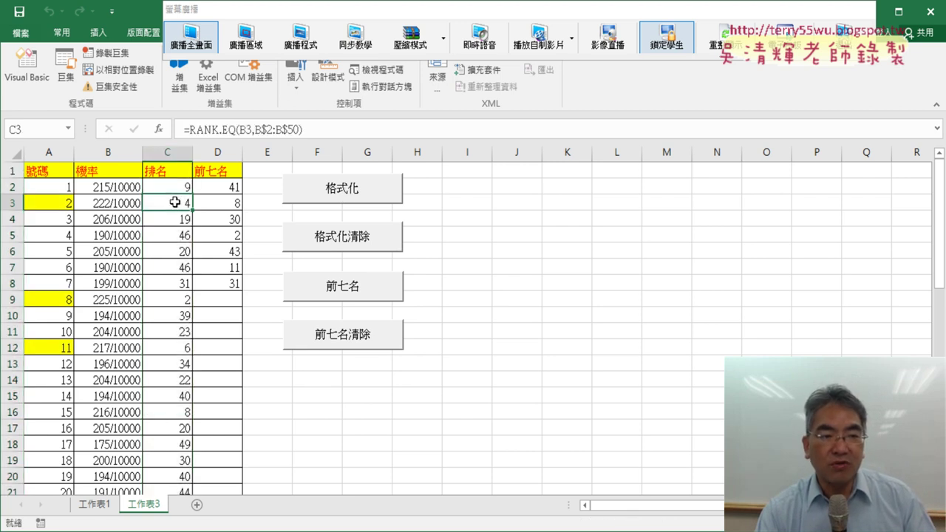
click(59, 202)
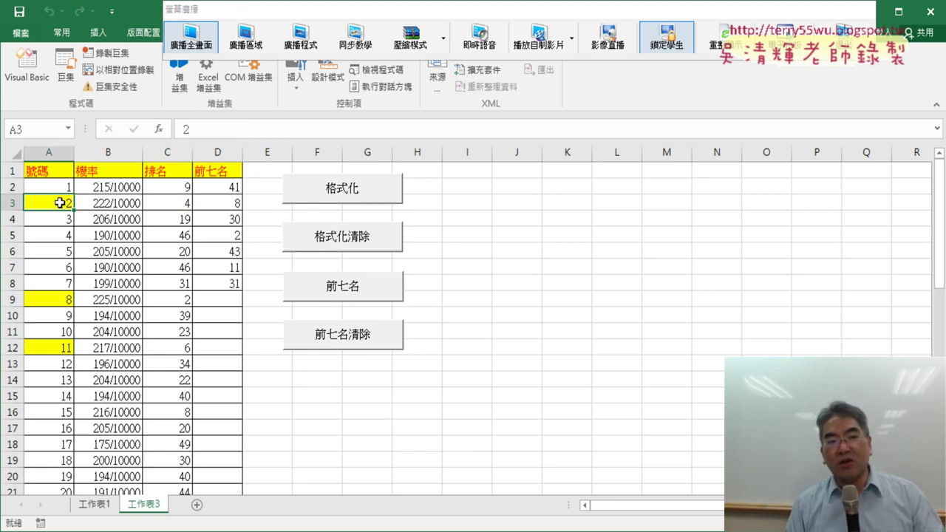
Clear and reapply the yellow highlighting, then compare the rank and number columns C and A.
click(371, 246)
click(360, 189)
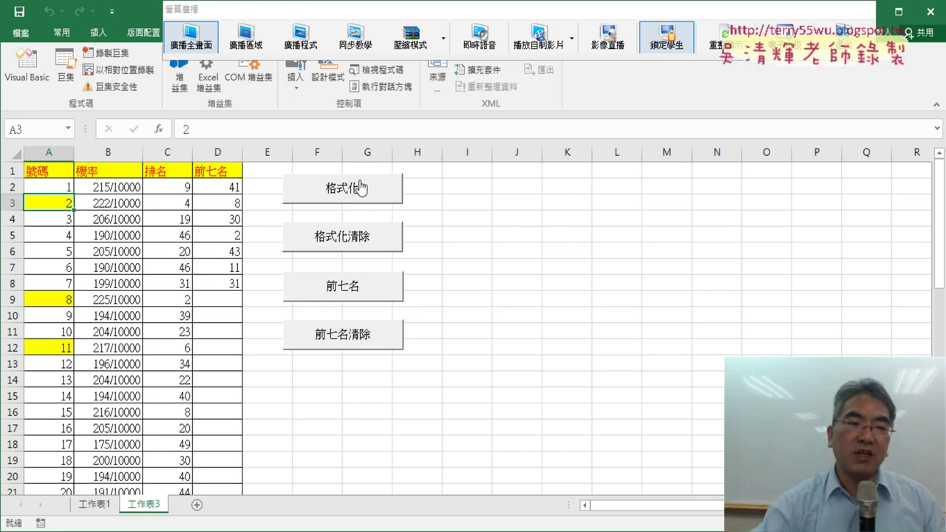
click(167, 152)
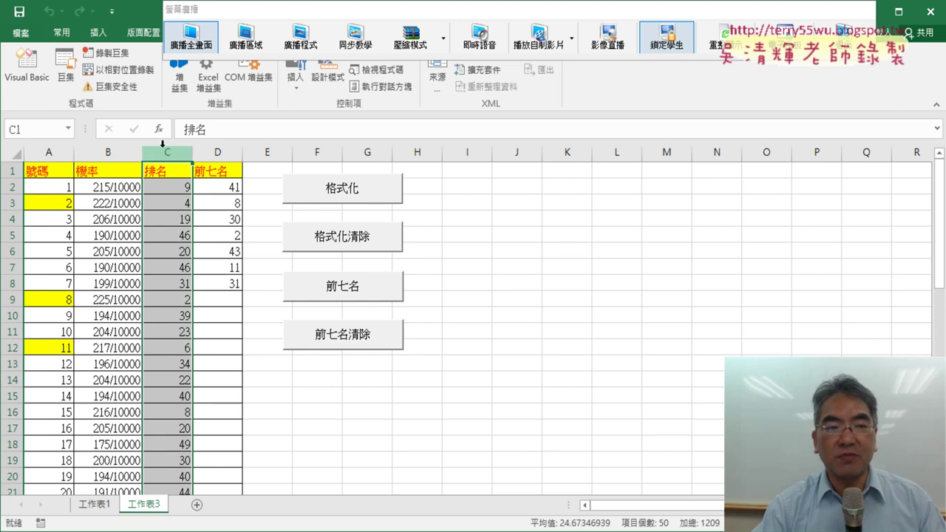
click(37, 152)
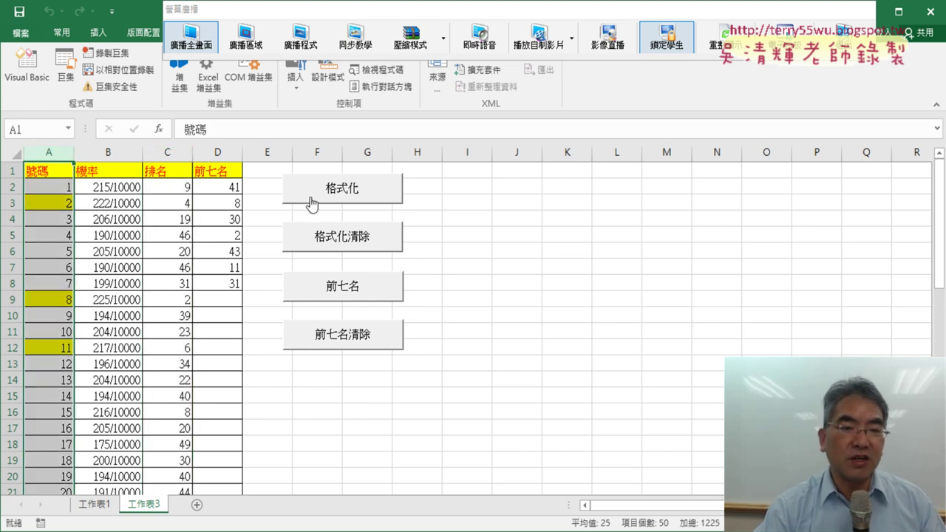
right_click(334, 191)
Open the 格式化 macro code and mark its For i = 2 To 50 loop and column letter.
click(383, 313)
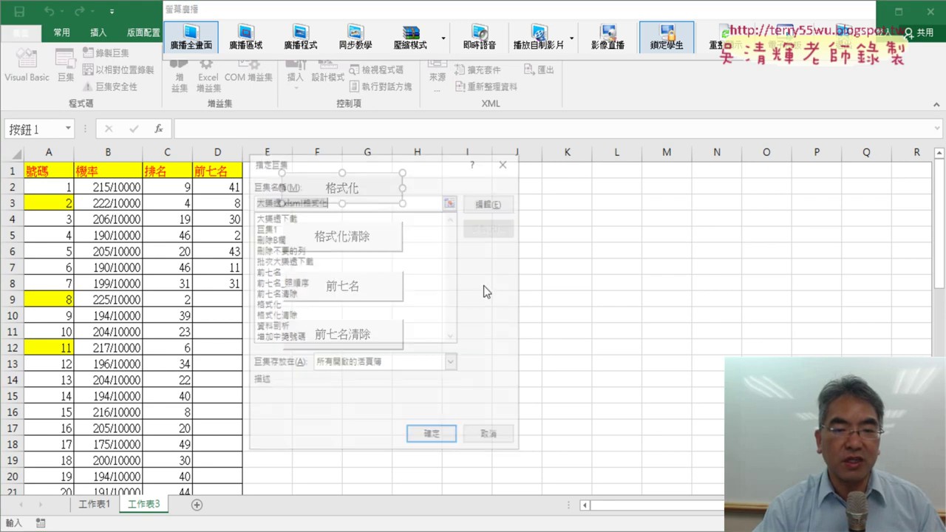
click(490, 204)
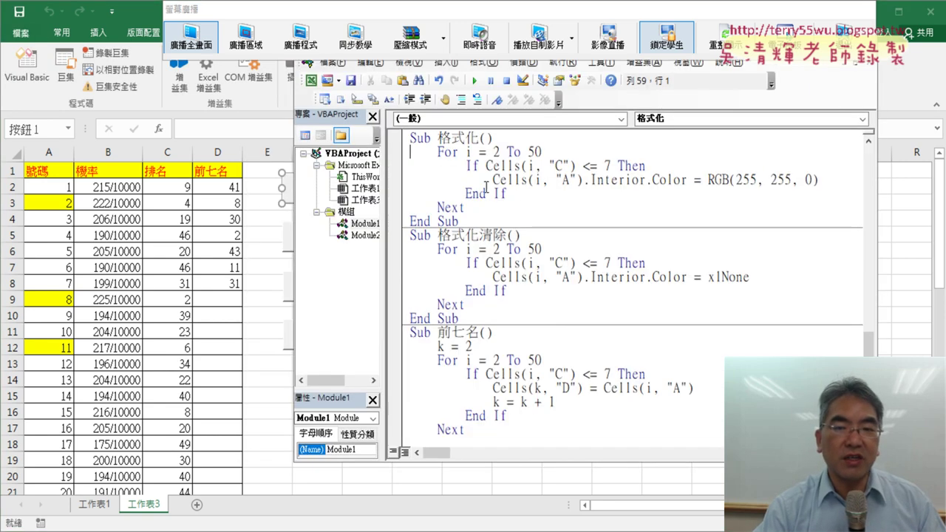
drag(437, 152, 555, 152)
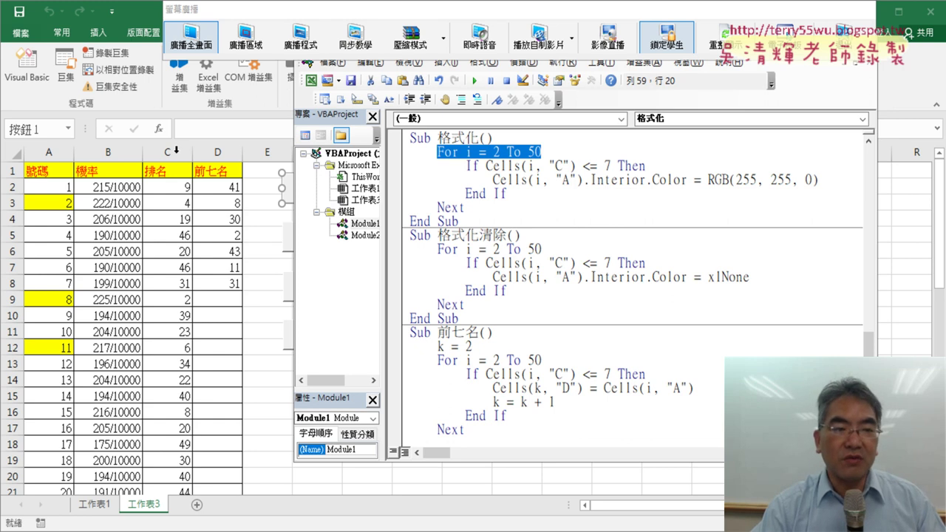
double_click(560, 166)
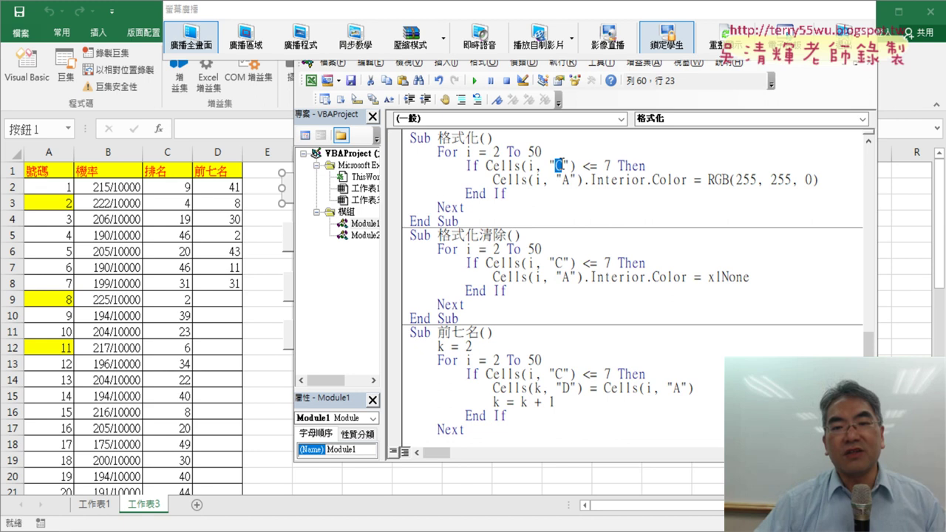
drag(611, 163, 486, 165)
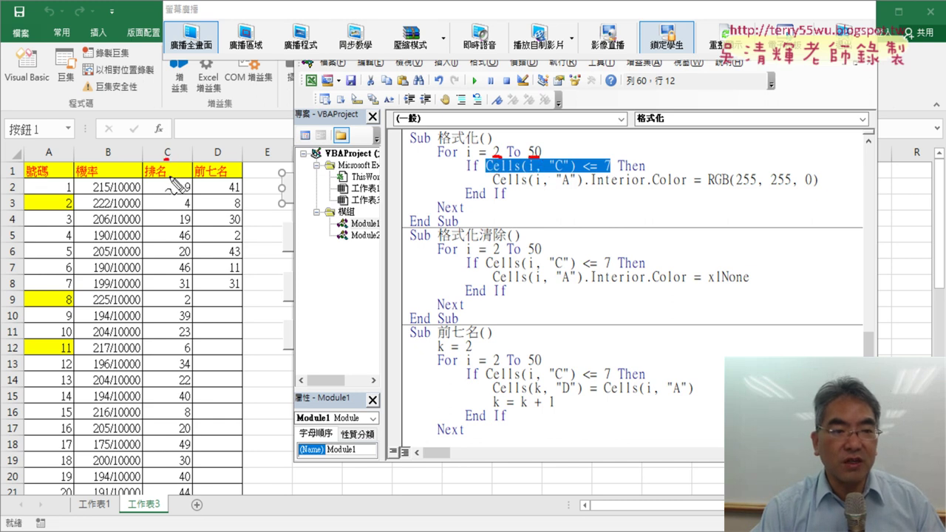
mouse_move(168, 178)
mouse_down()
mouse_move(186, 178)
mouse_move(192, 262)
mouse_up()
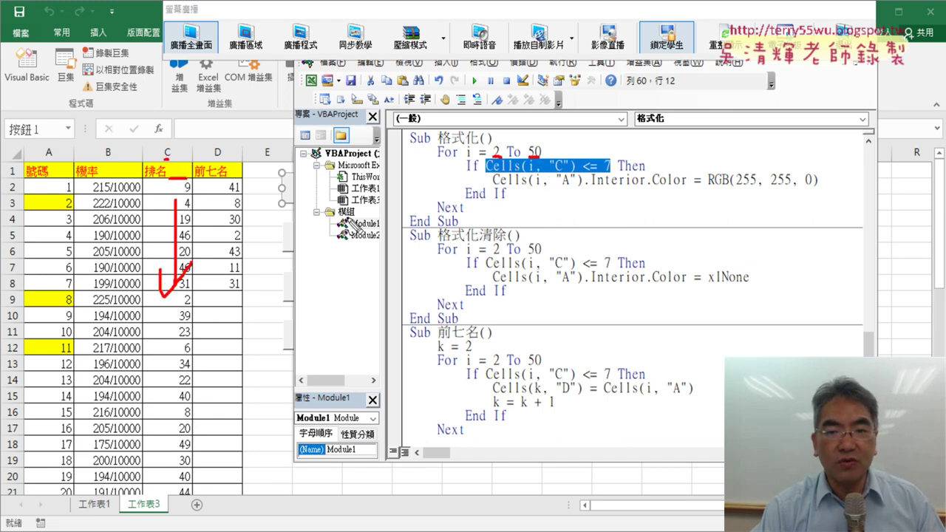
mouse_move(189, 187)
mouse_down()
mouse_move(179, 194)
mouse_move(545, 154)
mouse_move(554, 140)
mouse_up()
drag(588, 176, 614, 176)
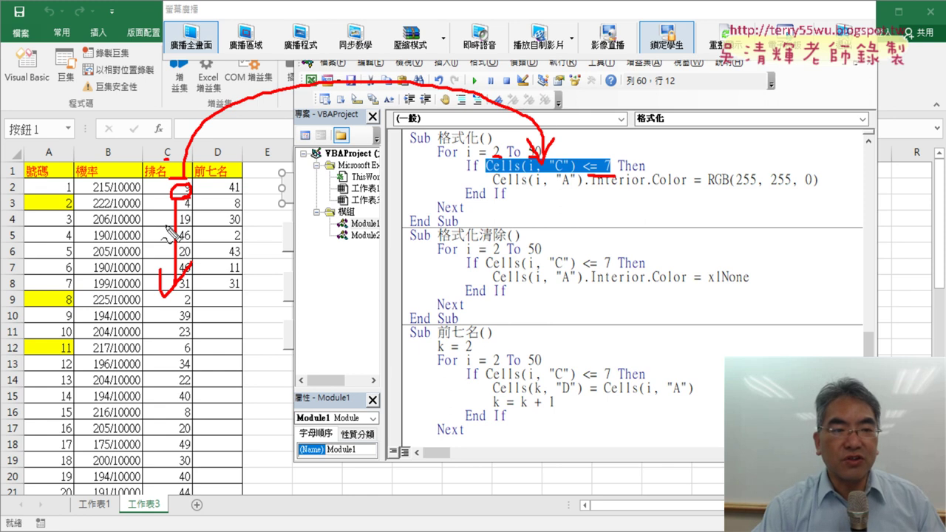
drag(54, 144, 52, 144)
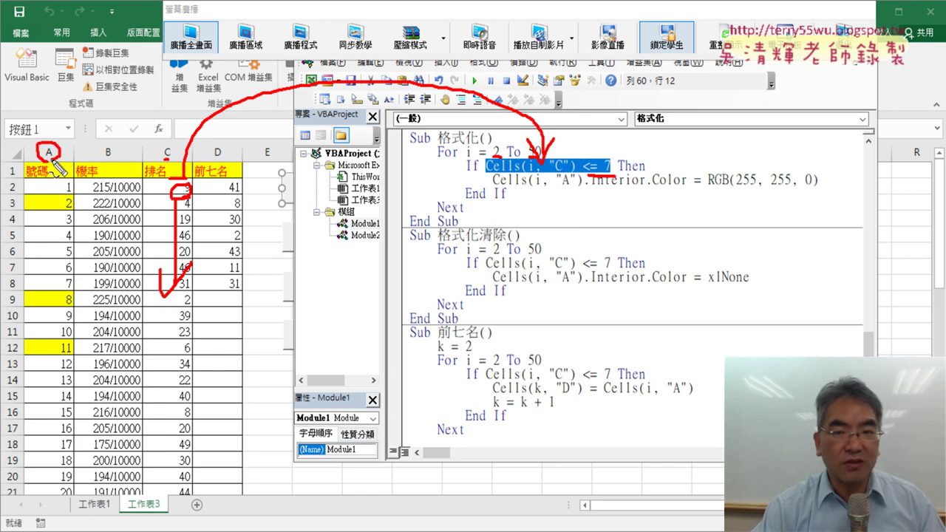
drag(494, 188, 818, 189)
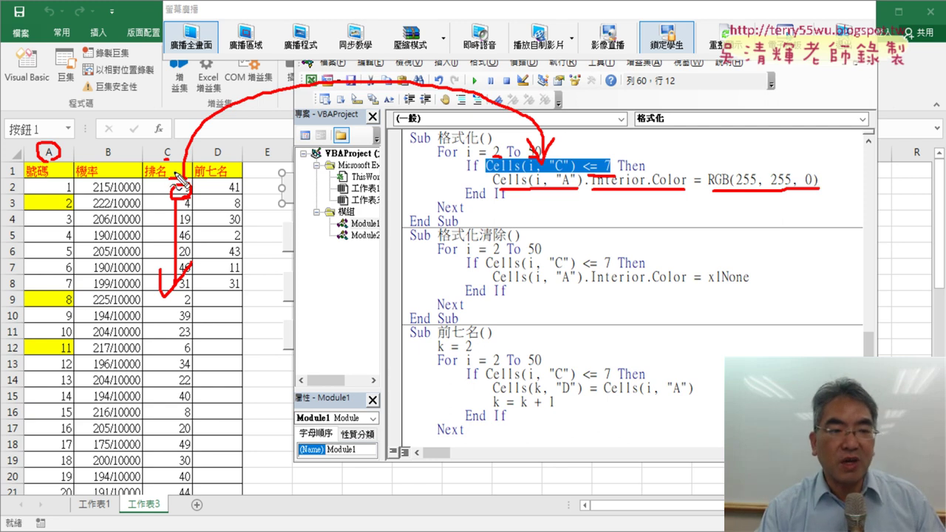
drag(179, 180, 175, 194)
drag(57, 219, 64, 213)
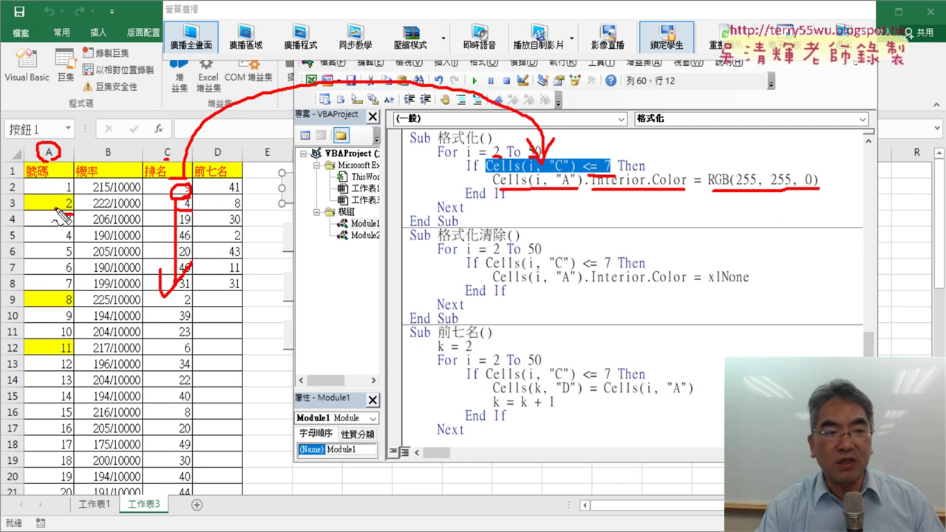
drag(63, 220, 89, 210)
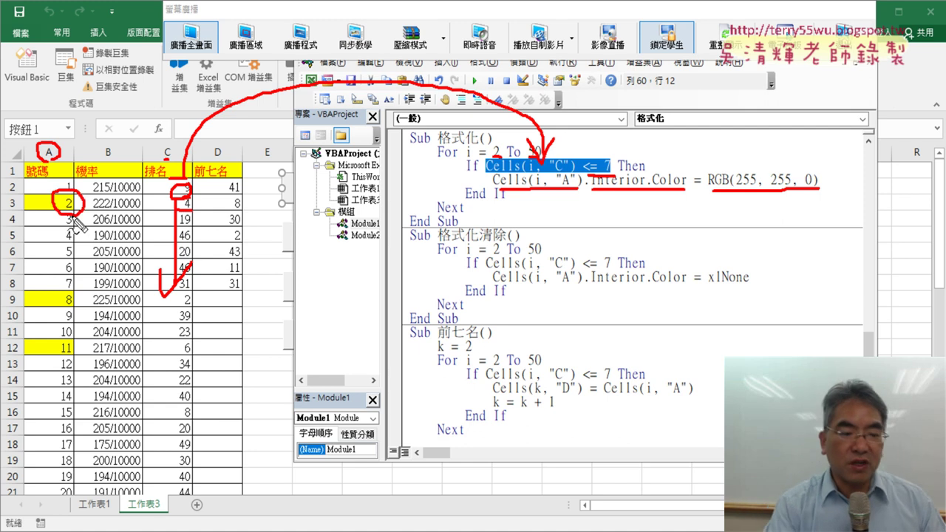
key(Escape)
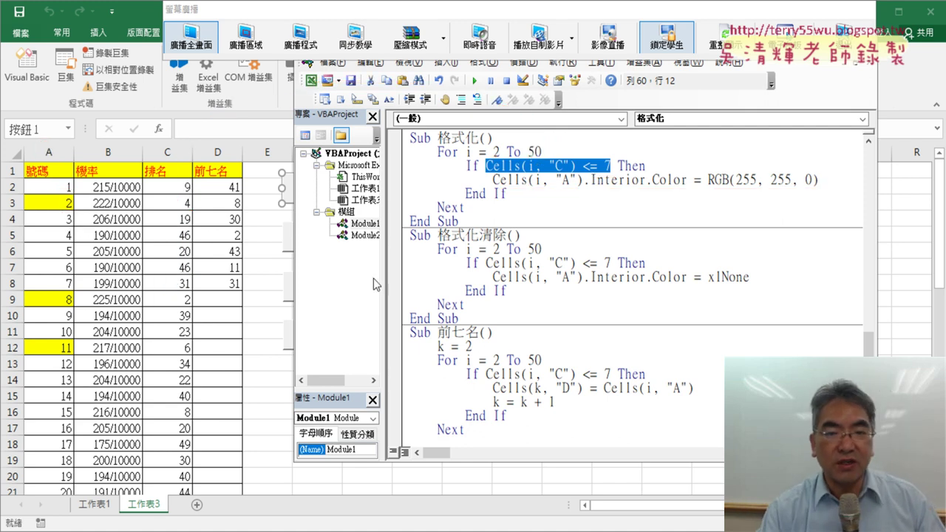
Compare the RGB(255, 255, 0) and xlNone values, then run 格式化清除 to clear column A's yellow.
click(496, 180)
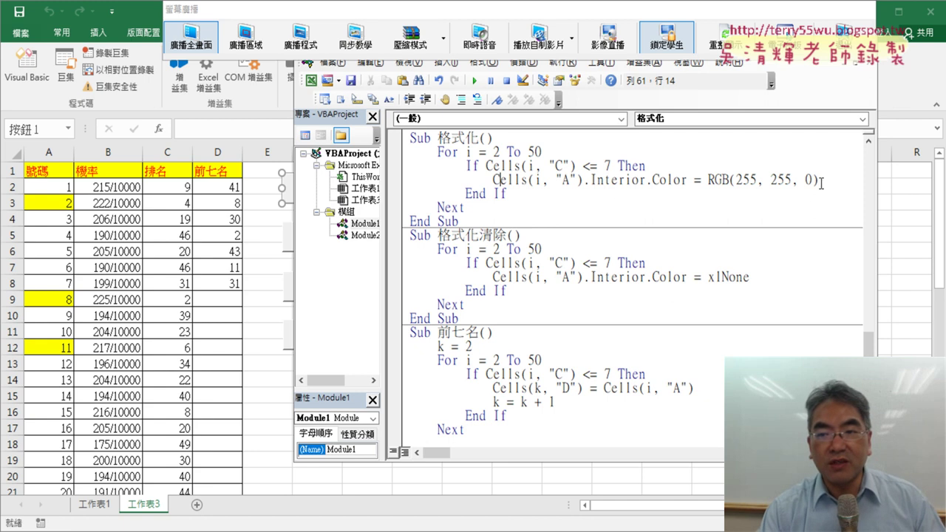
drag(821, 182, 721, 182)
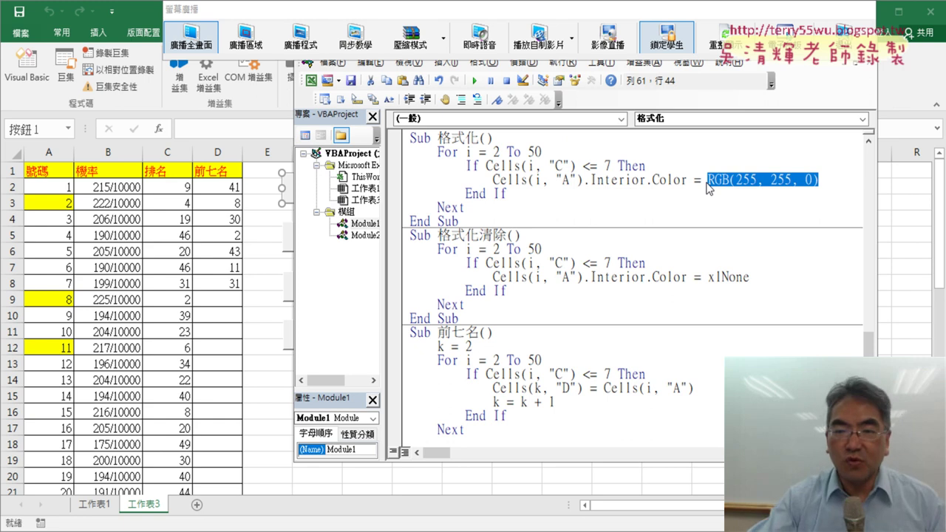
click(753, 279)
double_click(739, 278)
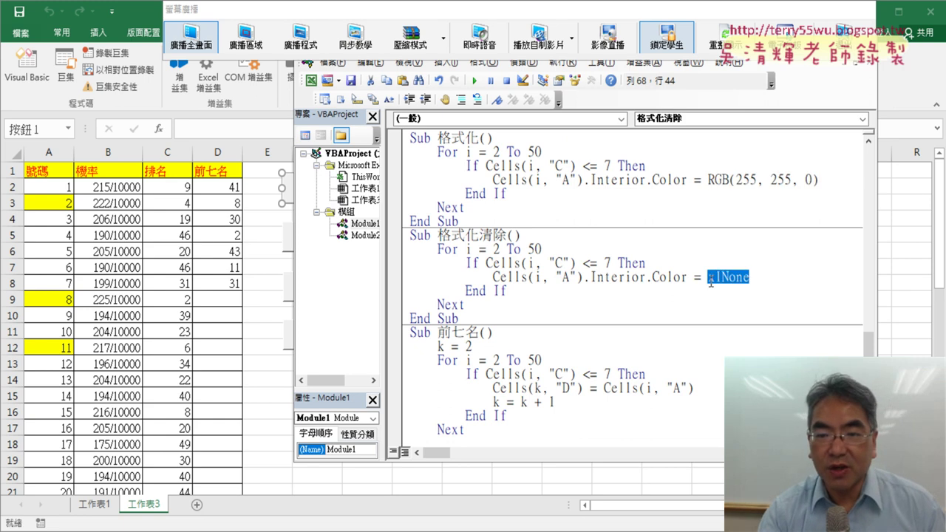
click(577, 277)
click(477, 81)
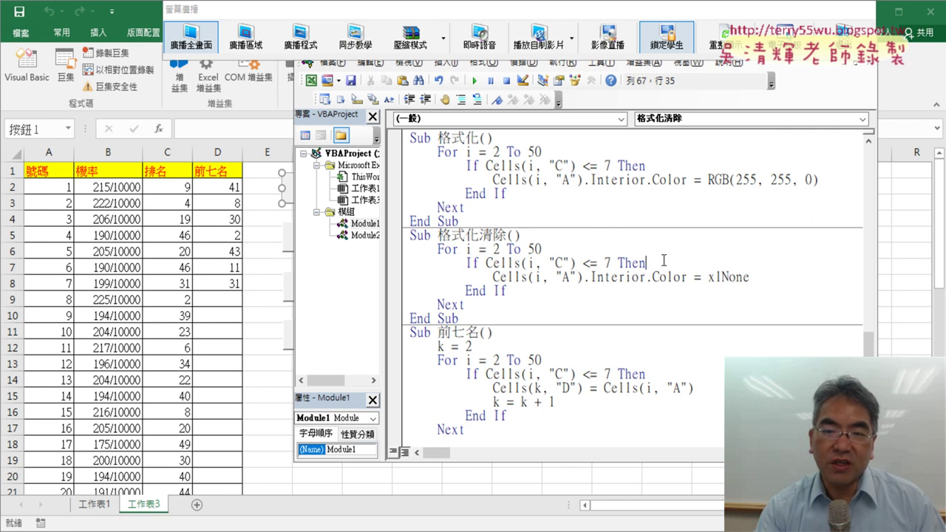
drag(664, 263, 386, 263)
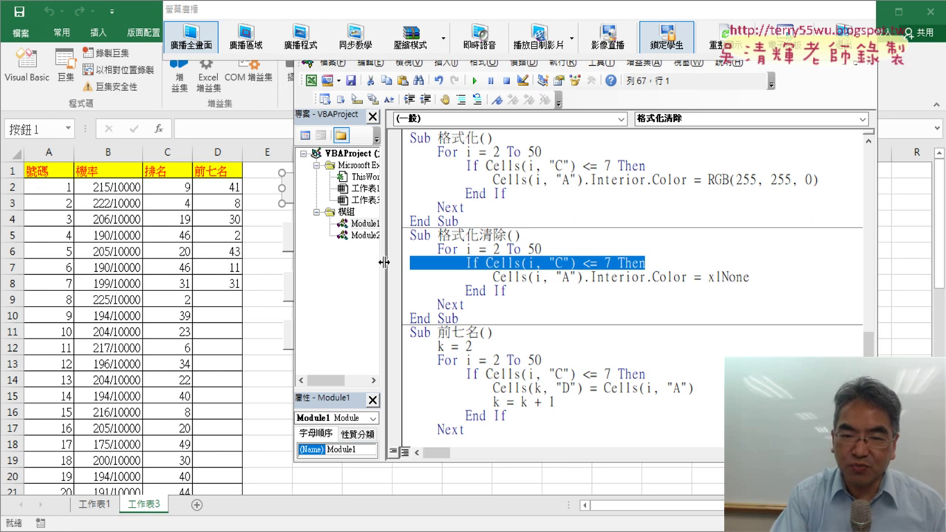
Delete the stray End If from 格式化清除 and remove the Cells line's extra indentation.
key(Delete)
key(Delete)
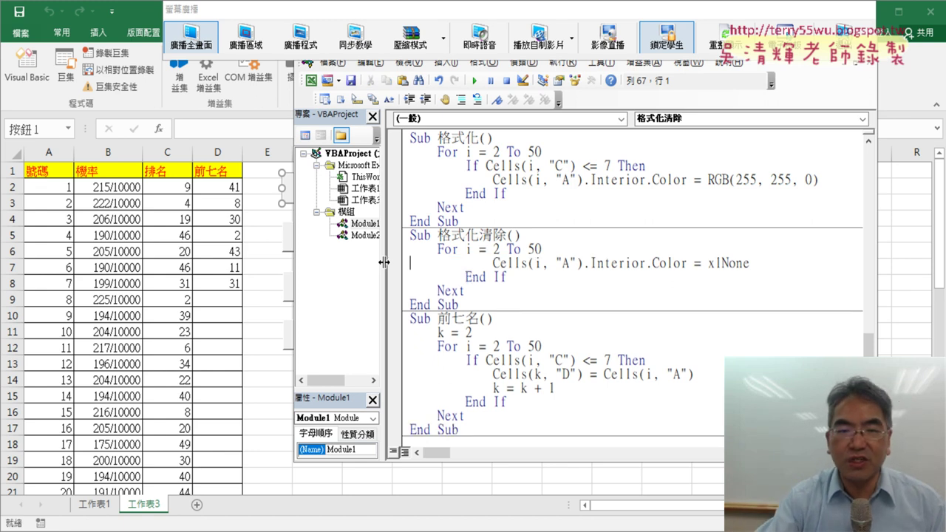
scroll(390, 288, up, 1)
drag(523, 321, 378, 323)
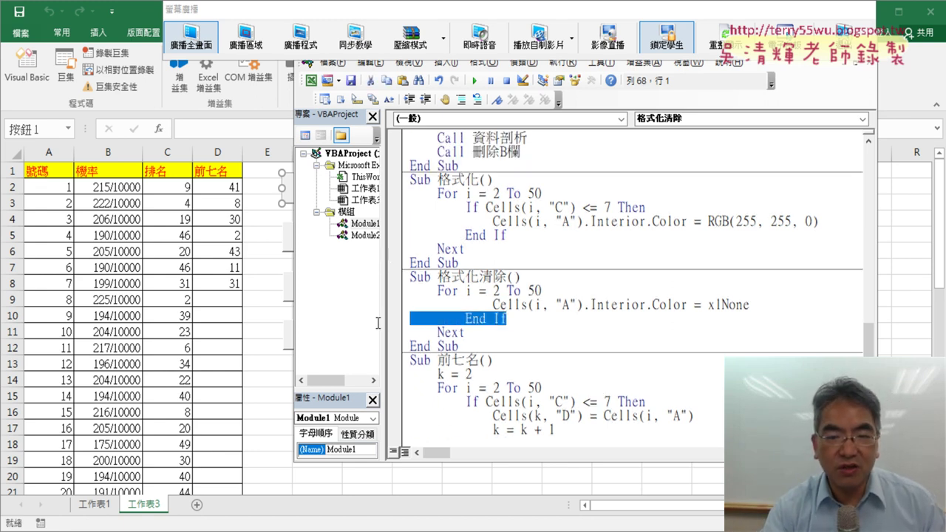
key(Delete)
key(Delete)
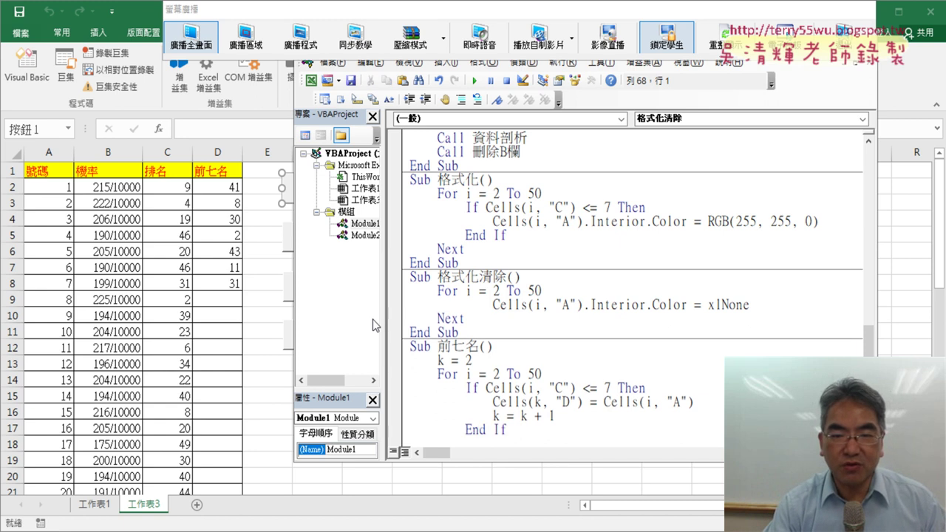
key(Up)
key(Delete)
key(Delete)
key(Delete)
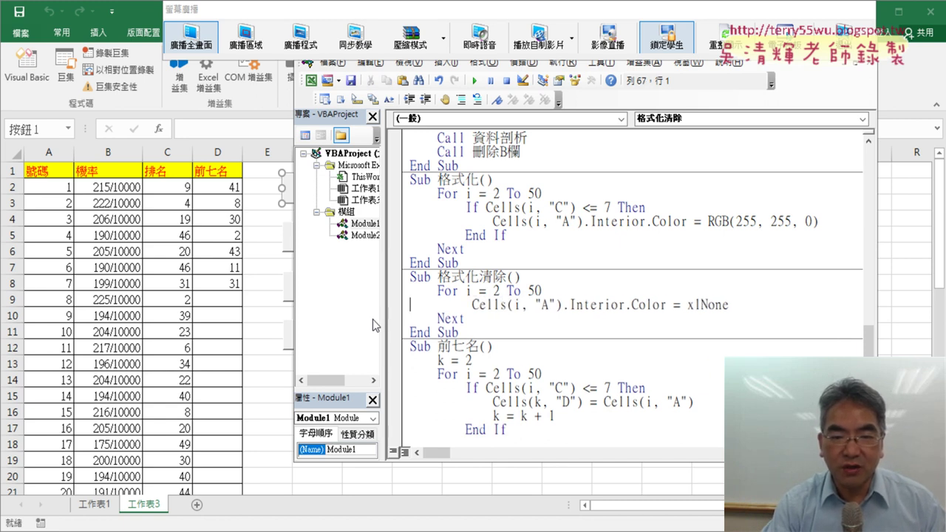
key(Delete)
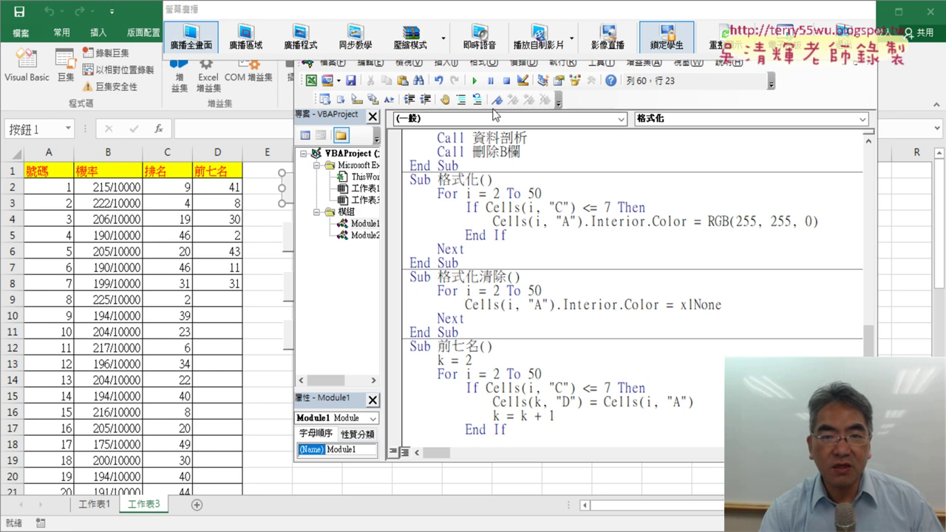
Test-run 格式化 and 格式化清除, then close the VBA editor.
click(474, 81)
click(640, 304)
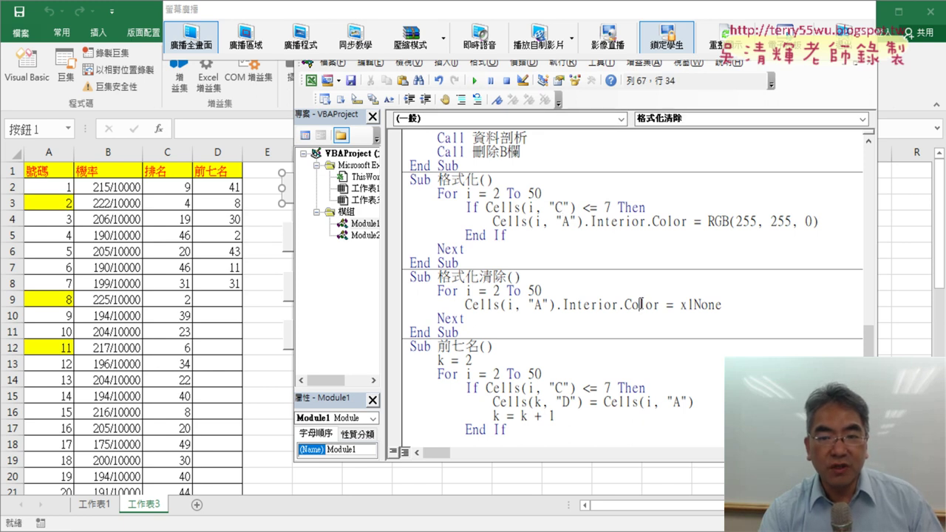
click(475, 81)
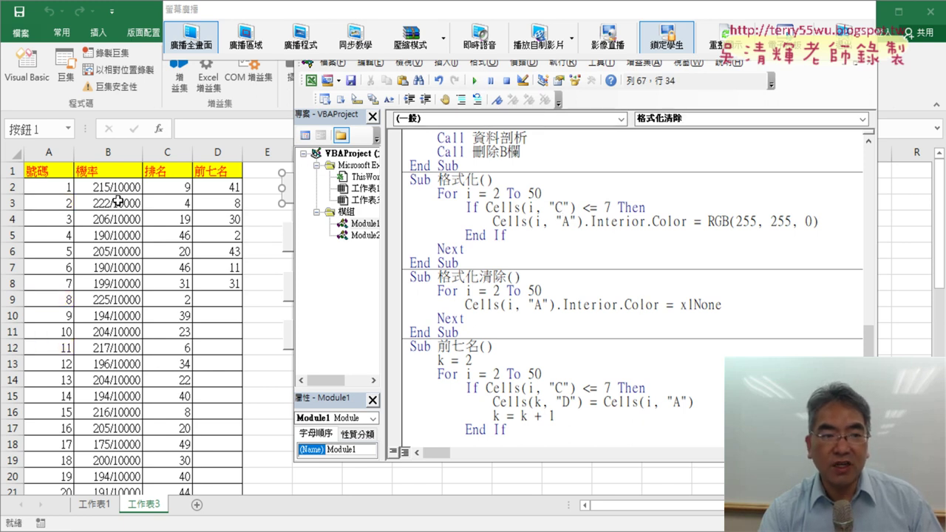
drag(786, 308, 689, 307)
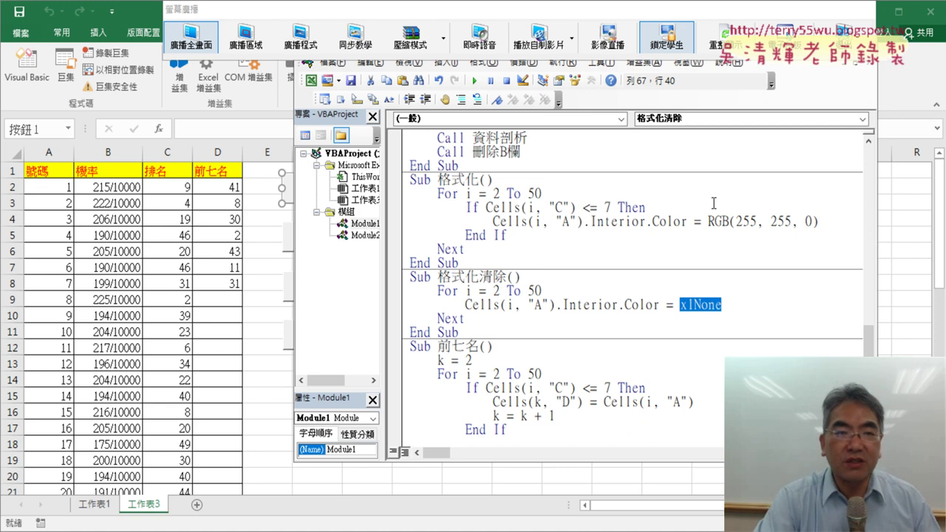
click(62, 32)
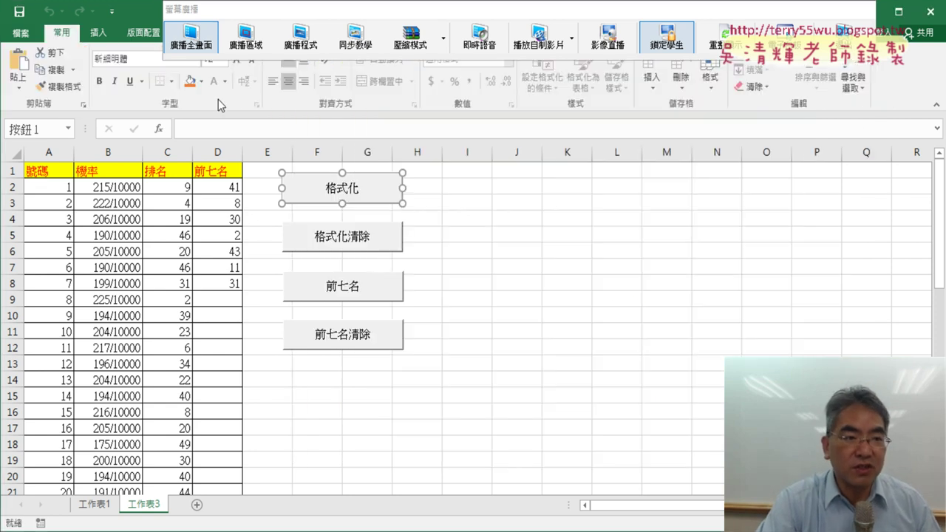
Cycle the highlighting, empty column D with 前七名清除, and reapply 格式化's yellow highlighting.
click(203, 82)
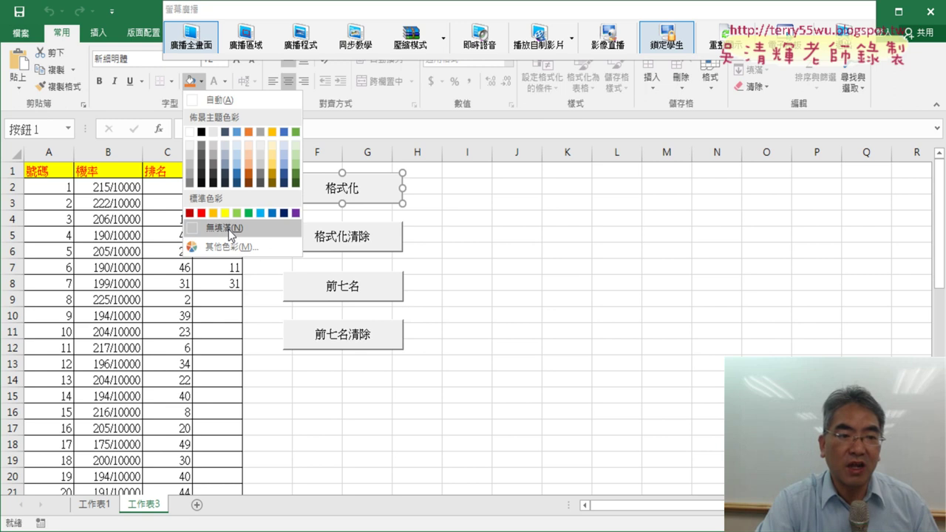
click(680, 337)
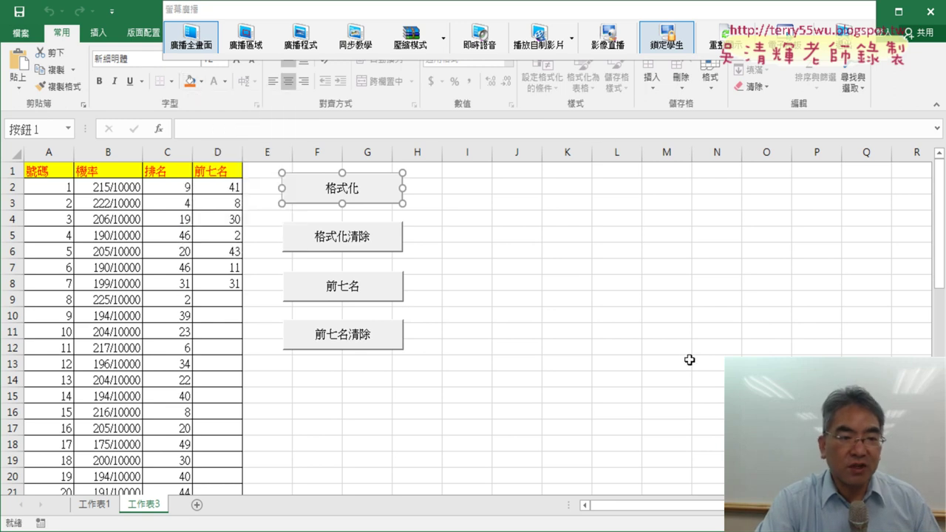
key(Escape)
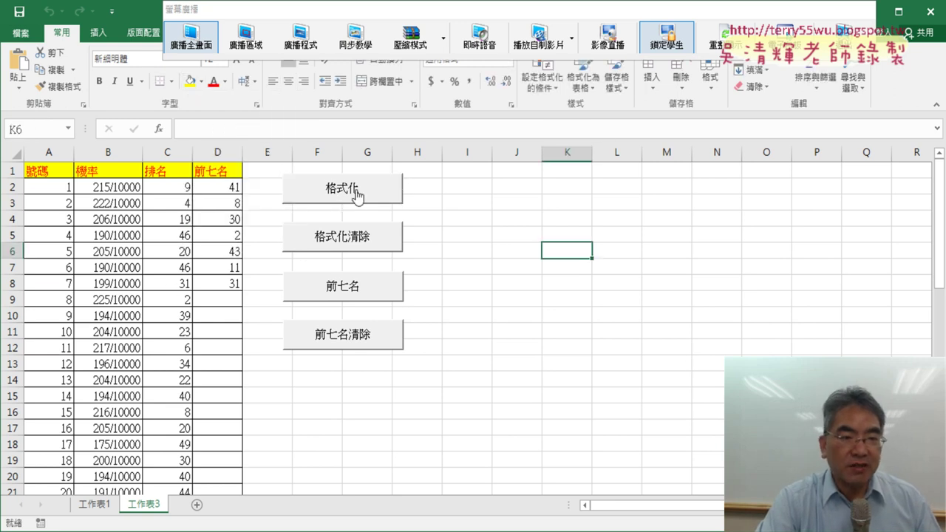
click(357, 195)
click(361, 239)
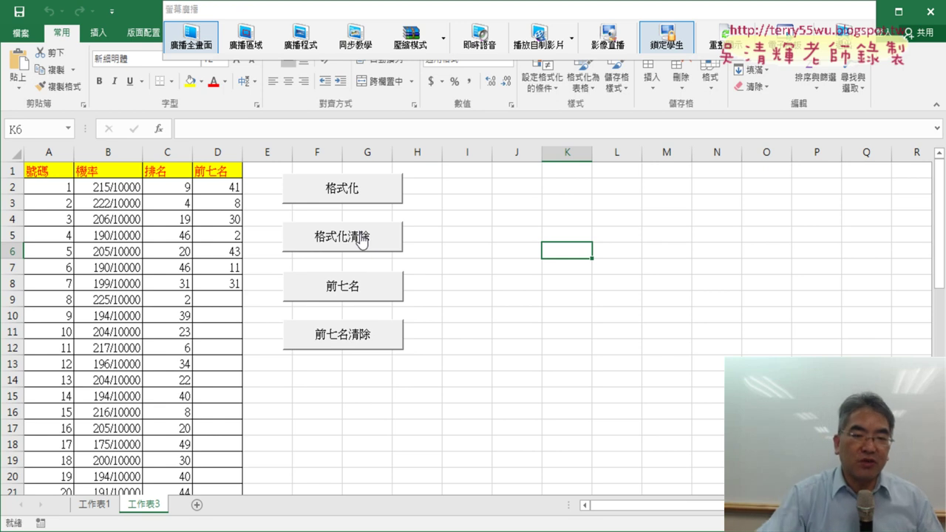
click(363, 338)
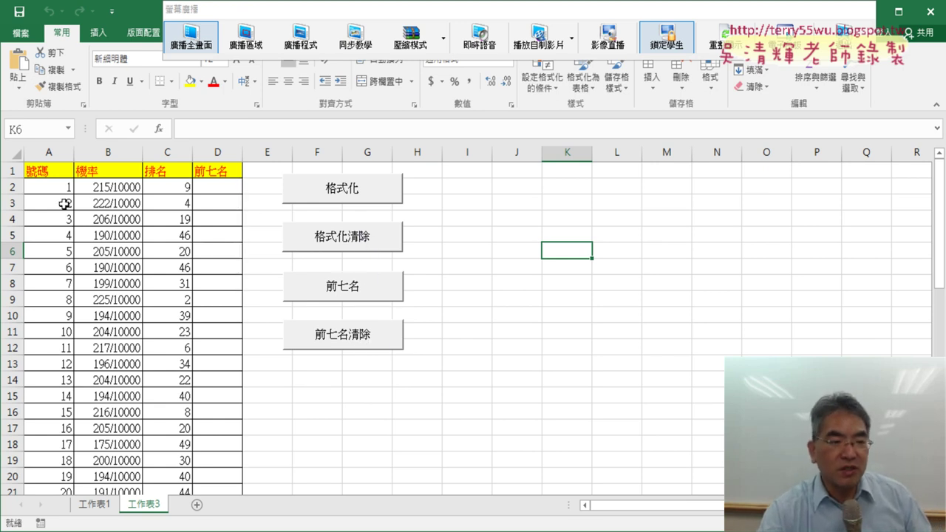
click(314, 196)
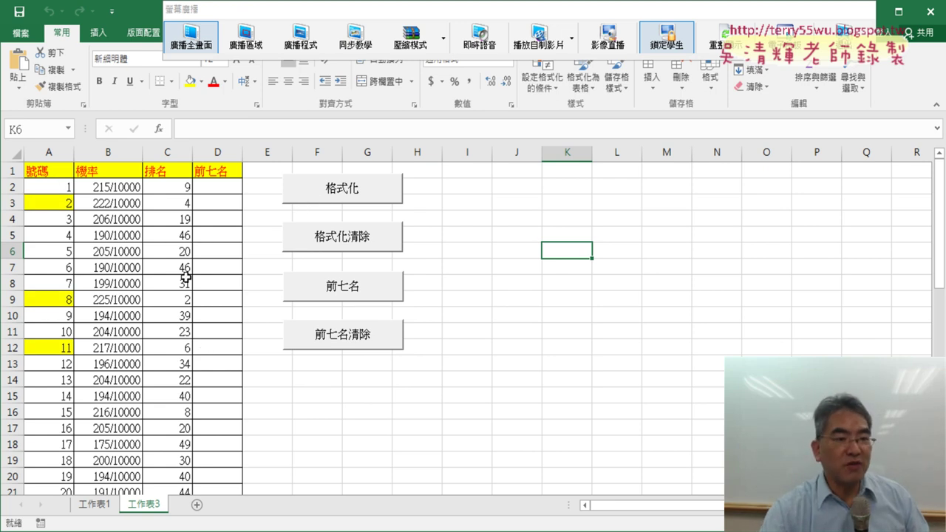
scroll(169, 255, down, 2)
scroll(170, 255, down, 1)
scroll(169, 254, down, 4)
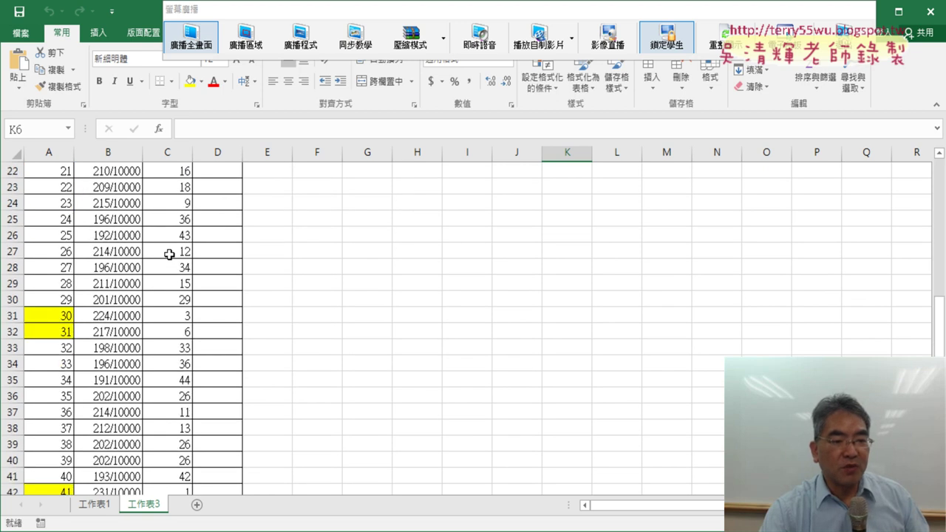
scroll(170, 254, down, 2)
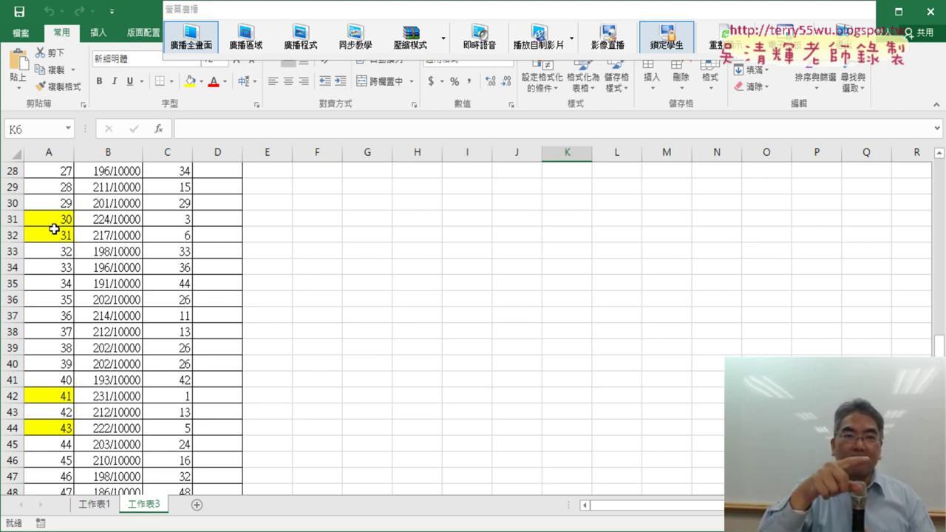
scroll(222, 373, up, 4)
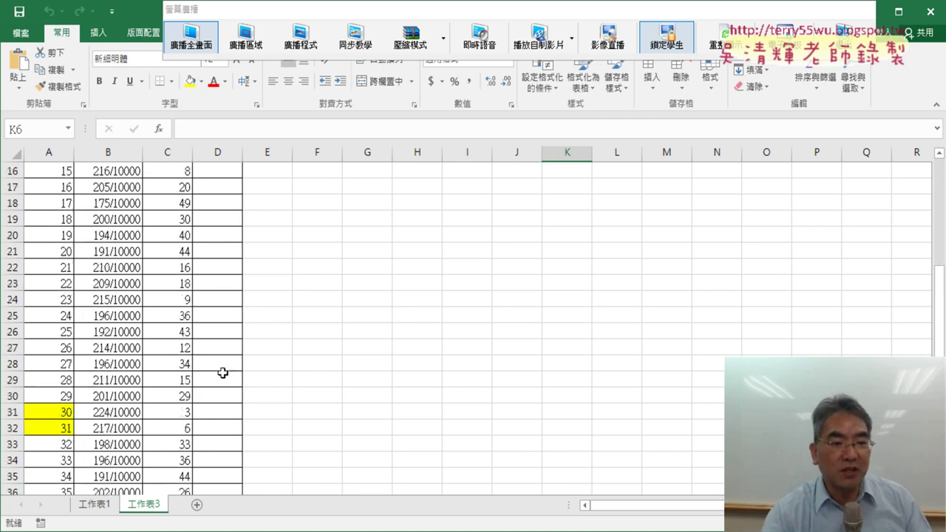
scroll(222, 373, up, 5)
click(205, 187)
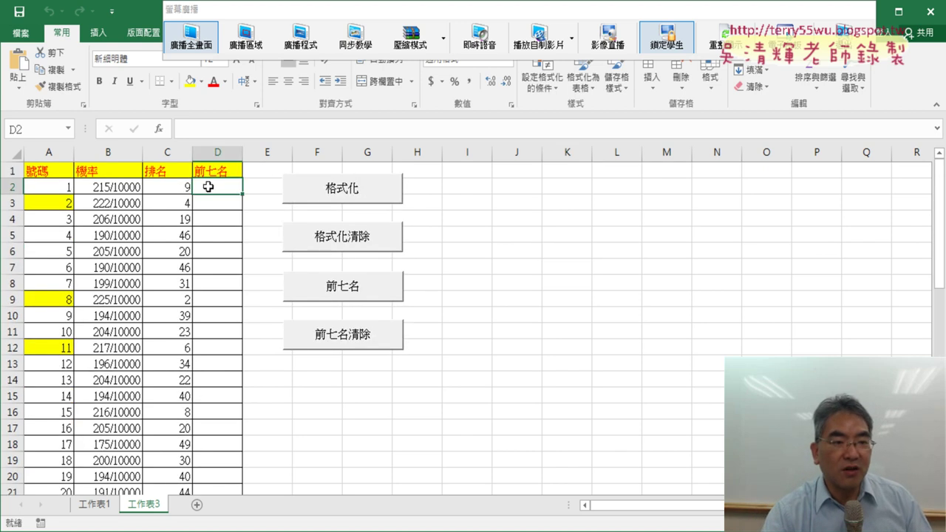
click(48, 205)
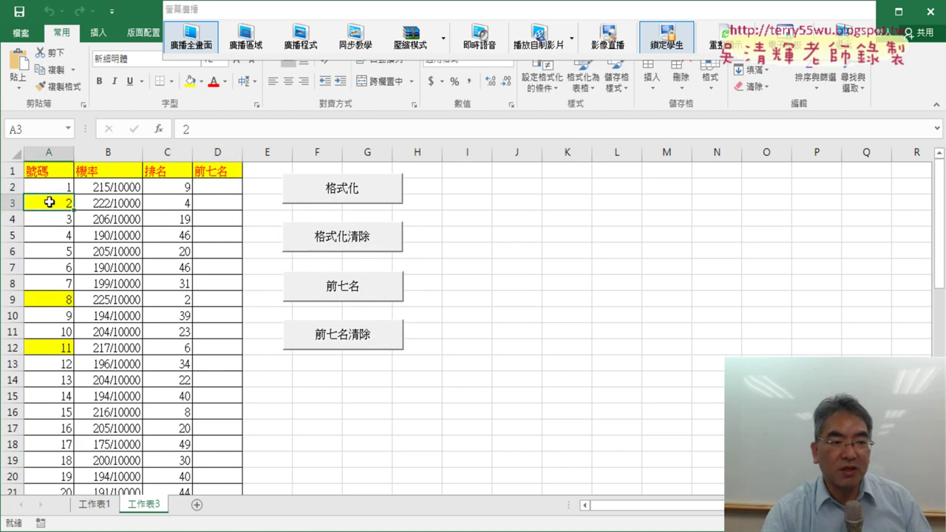
click(219, 191)
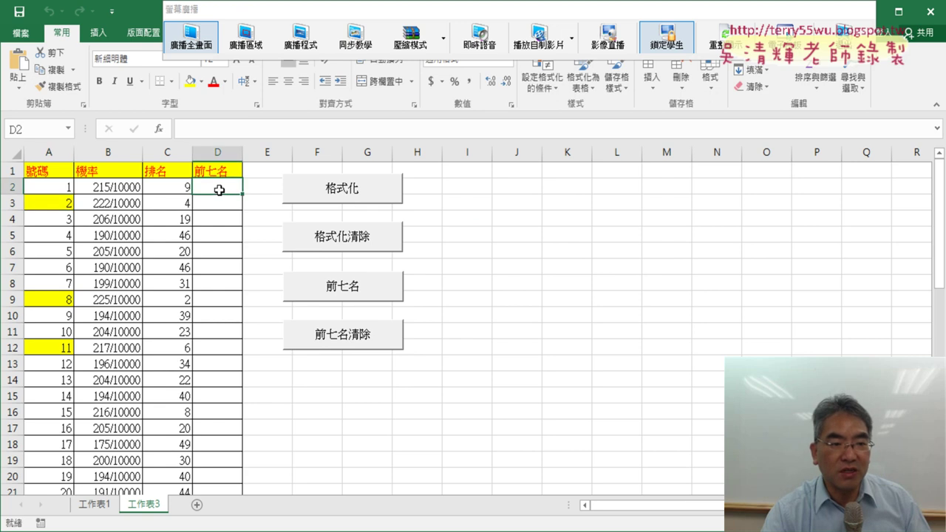
click(59, 299)
click(220, 198)
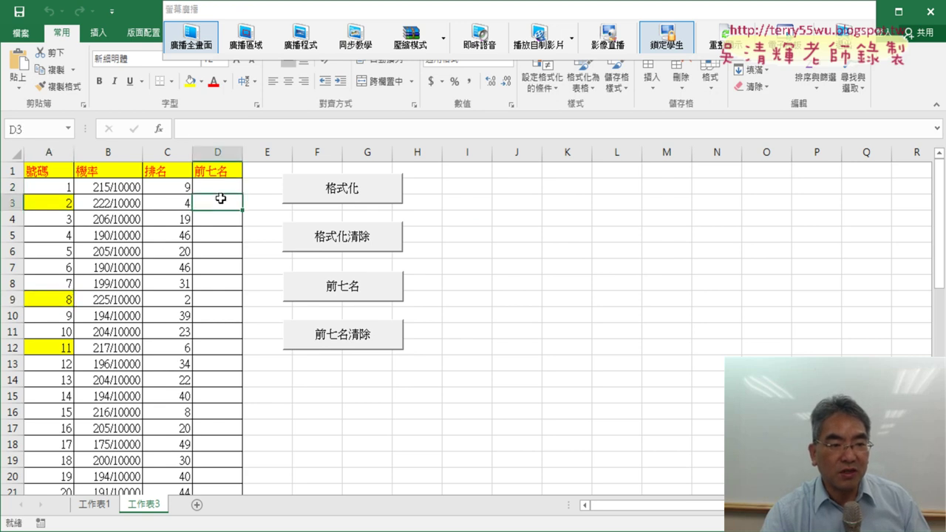
click(63, 349)
click(233, 216)
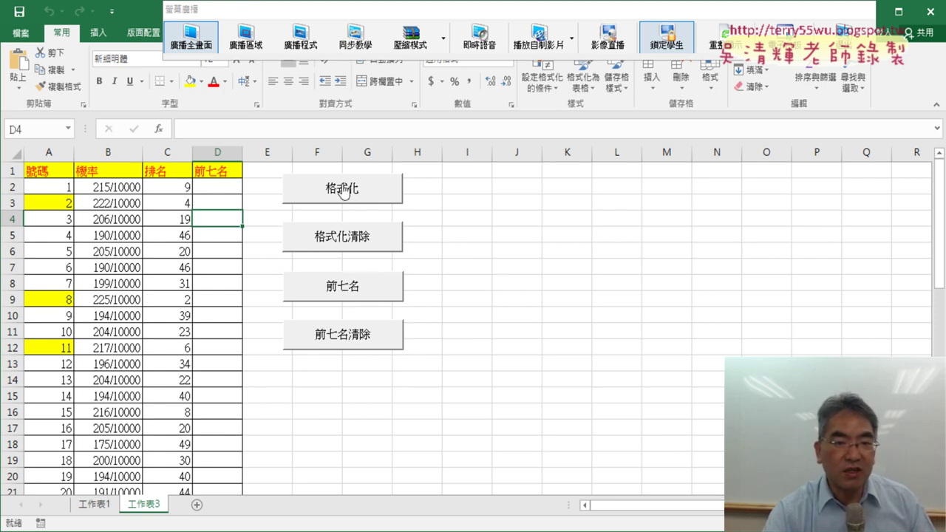
Open the 前七名 macro's code and copy the For…Next loop from Sub 格式化.
right_click(353, 286)
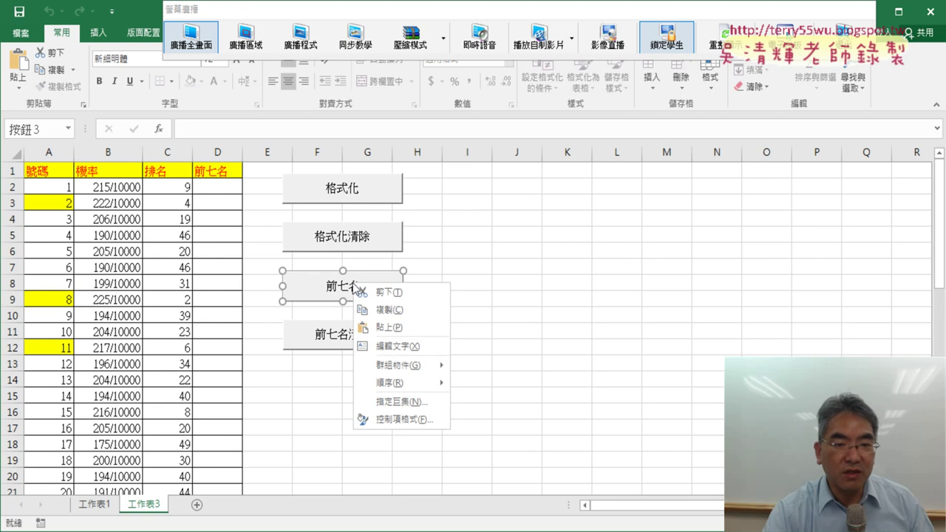
click(407, 397)
click(511, 278)
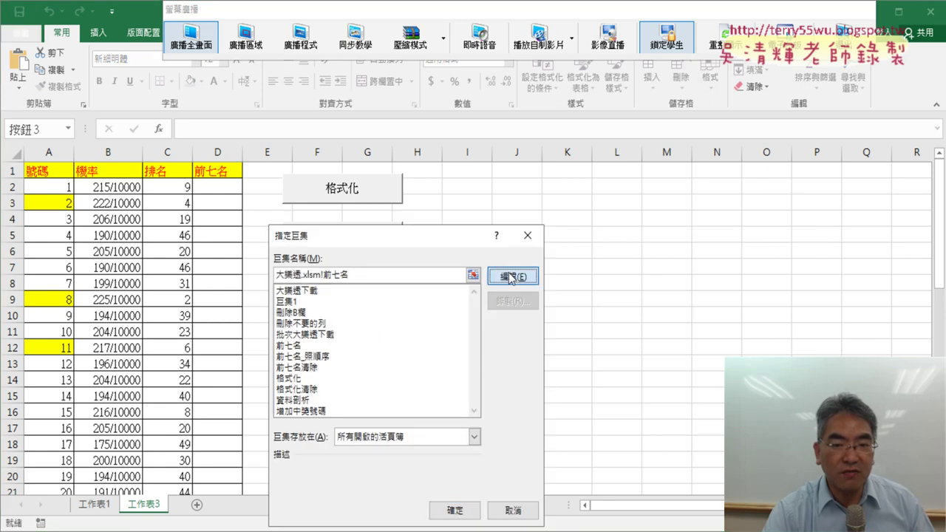
scroll(612, 265, up, 2)
scroll(623, 249, up, 1)
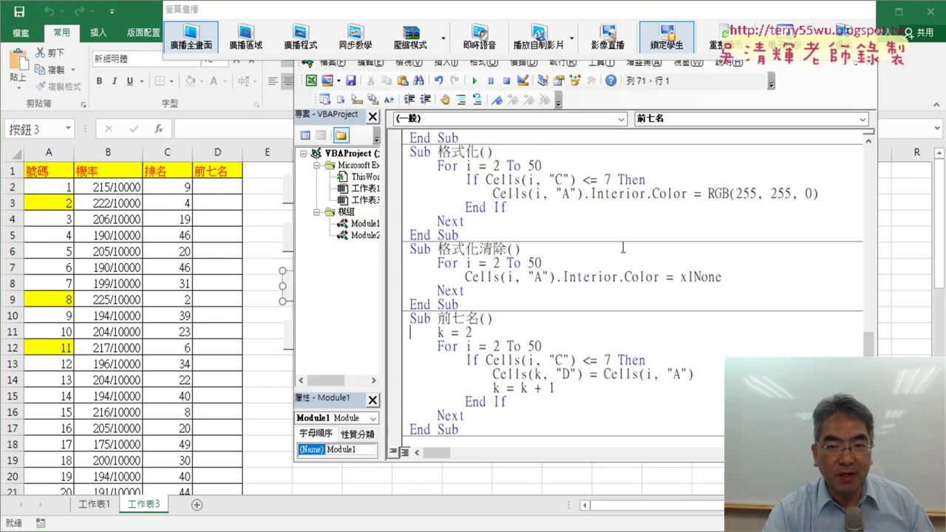
drag(485, 221, 411, 166)
right_click(435, 165)
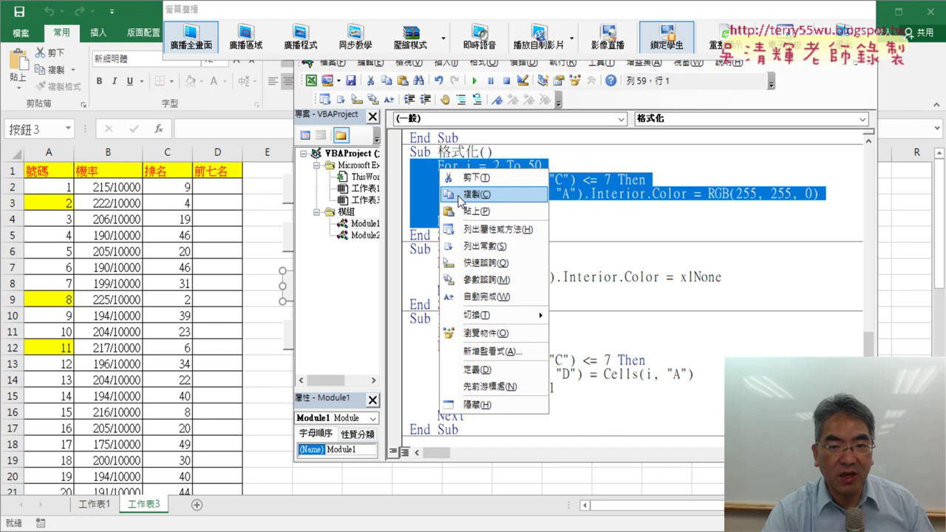
click(464, 193)
Paste the copied loop over 前七名's k=2…Next lines.
scroll(497, 390, down, 1)
drag(465, 374, 411, 291)
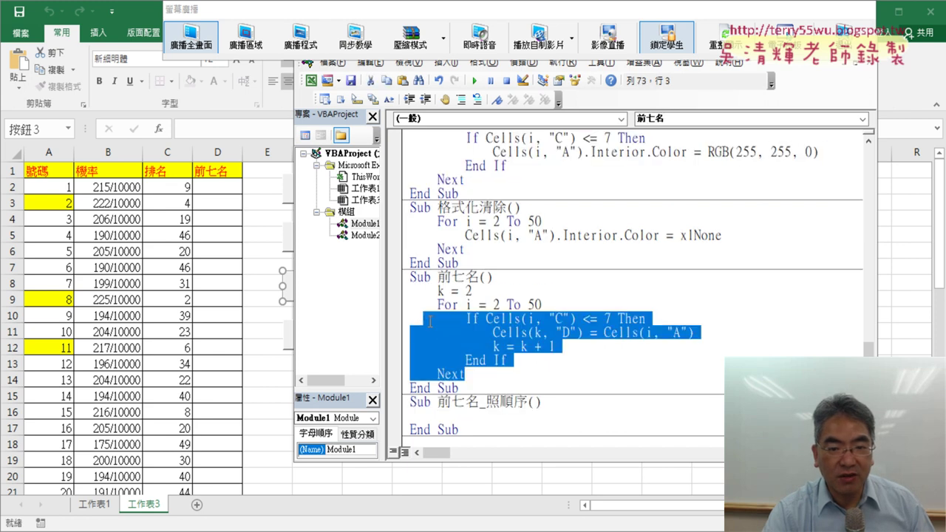
right_click(428, 301)
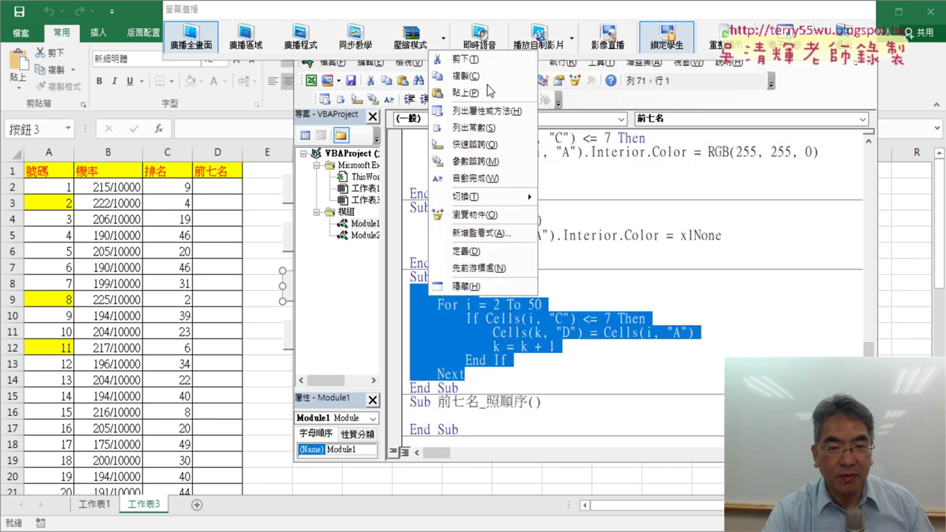
click(494, 94)
scroll(644, 317, down, 1)
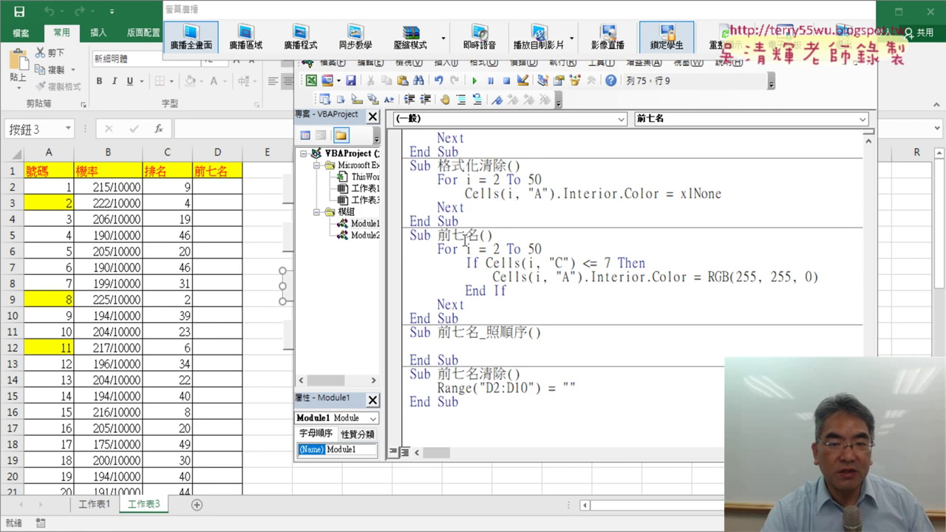
Delete .Interior.Color = RGB(255, 255, 0) from the 前七名 Cells line, leaving Cells(i, "A").
drag(586, 277, 828, 277)
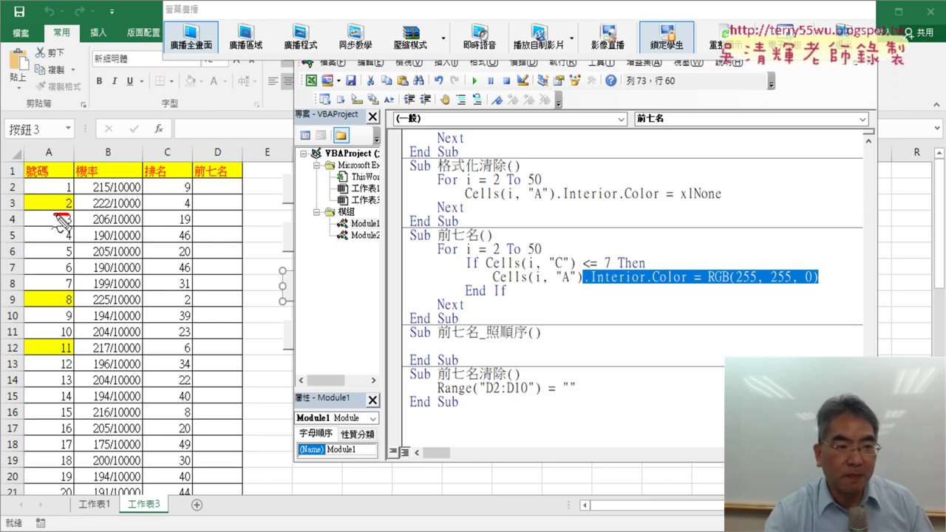
mouse_move(69, 214)
mouse_down()
mouse_move(31, 214)
mouse_move(65, 217)
mouse_up()
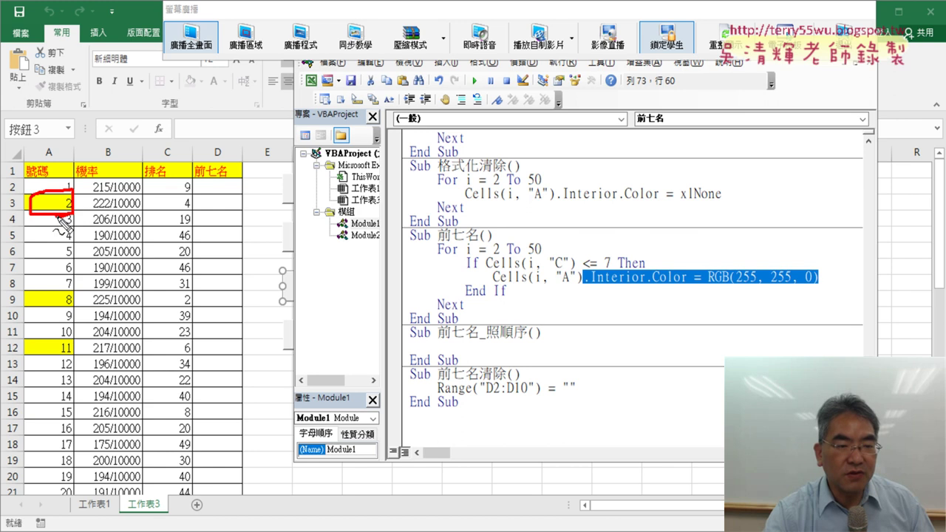
mouse_move(194, 194)
mouse_down()
mouse_move(244, 194)
mouse_move(237, 198)
mouse_up()
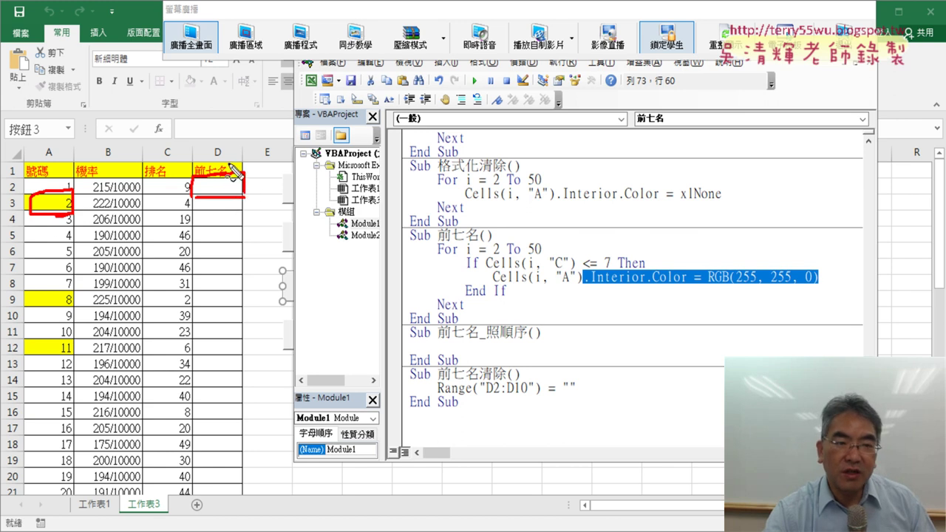
drag(220, 158, 231, 157)
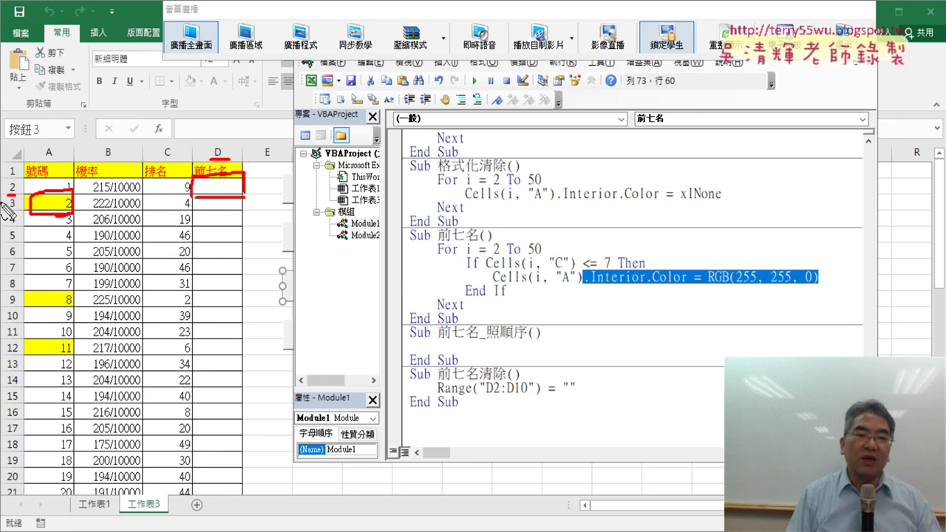
key(Escape)
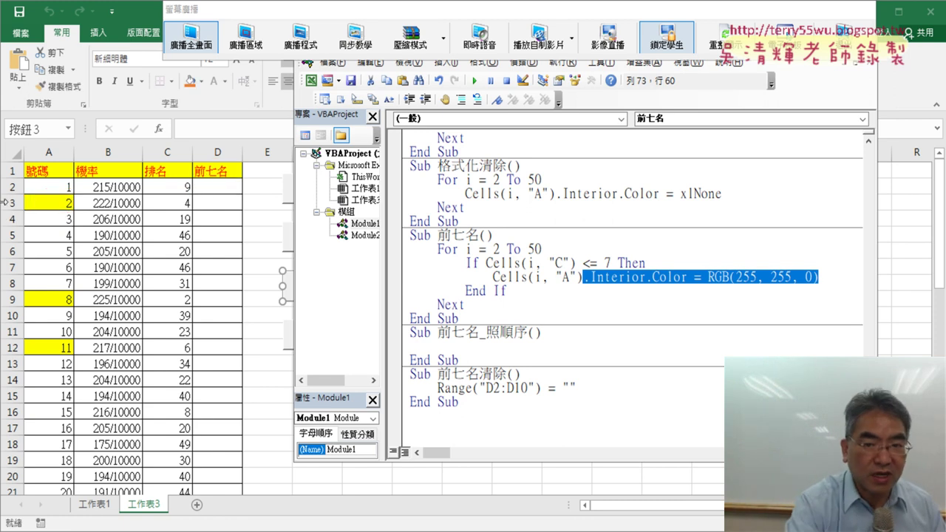
click(643, 264)
drag(584, 277, 830, 276)
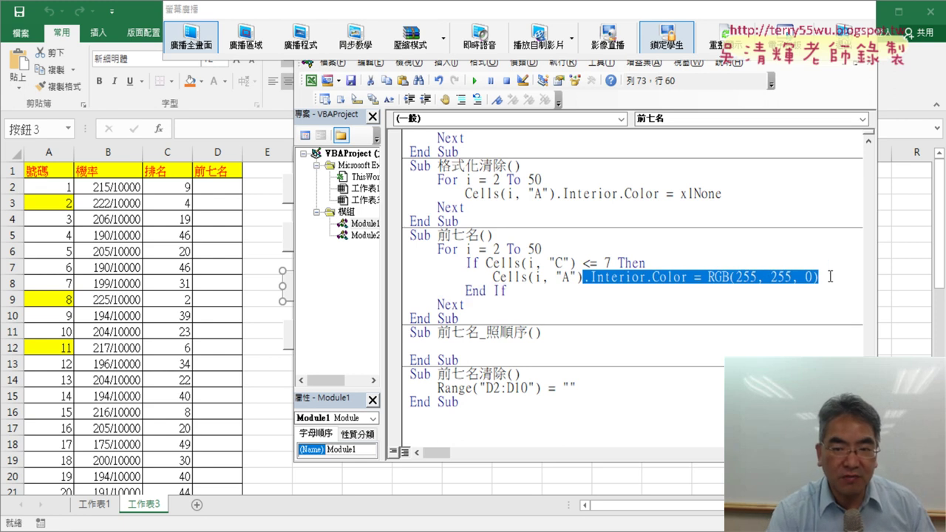
key(Delete)
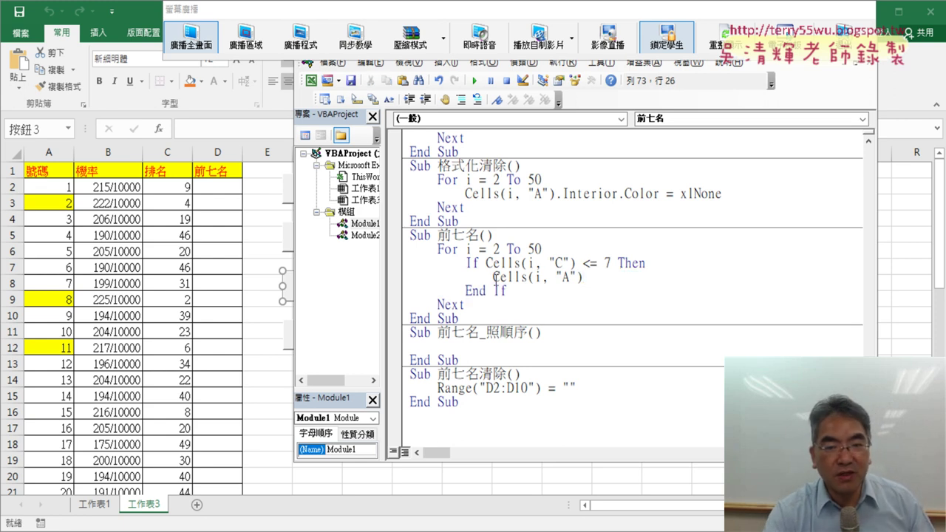
Rewrite the 前七名 line as Cells(2, "D") = Cells(i, "A").
drag(493, 277, 584, 279)
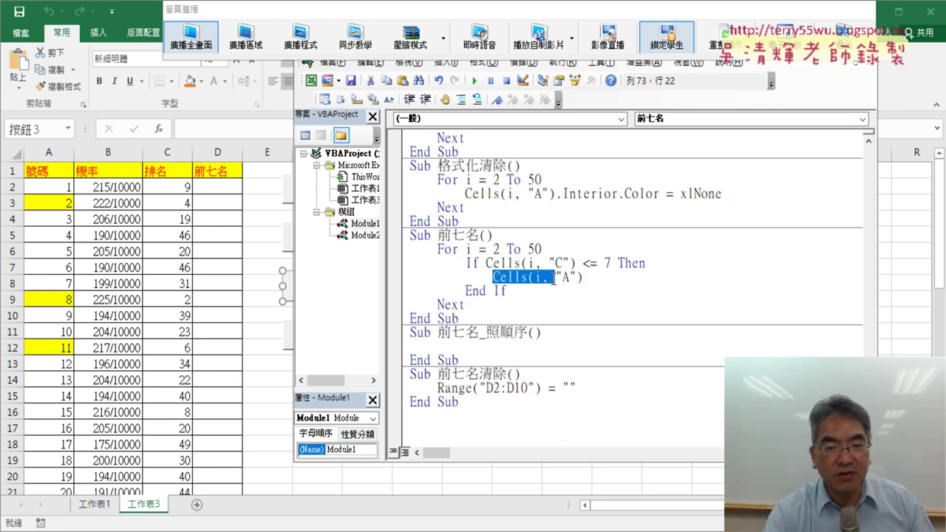
click(492, 278)
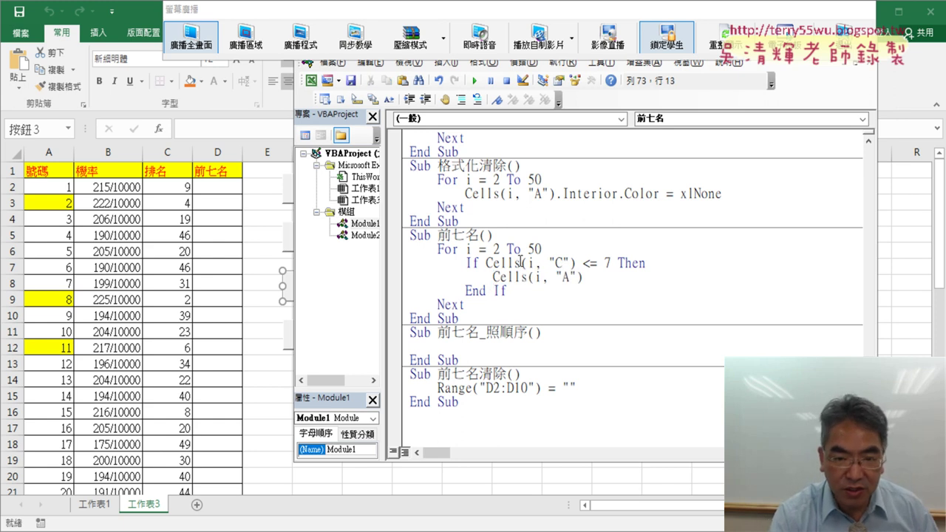
text(=)
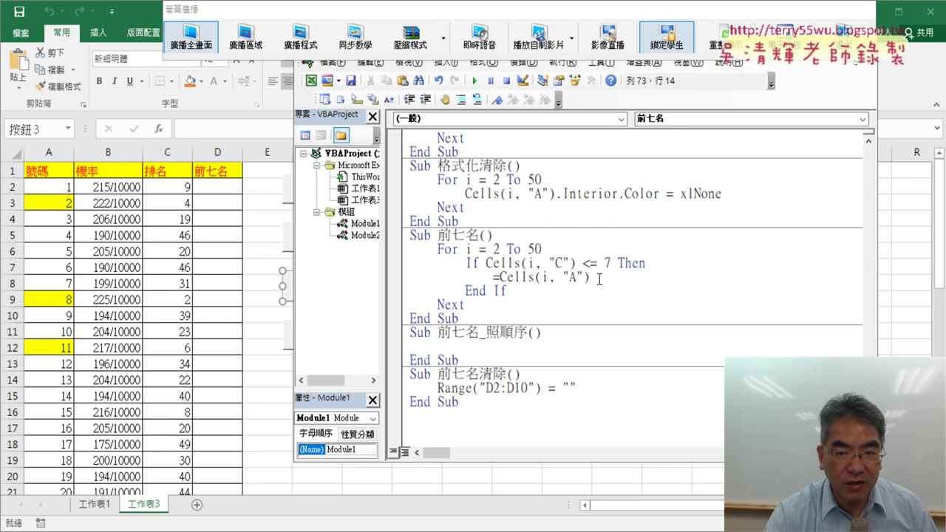
drag(600, 280, 494, 278)
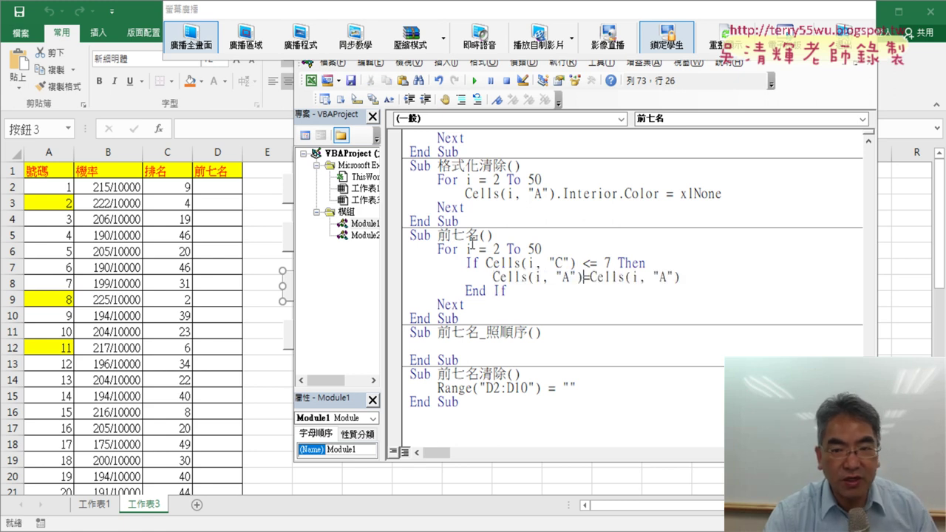
double_click(564, 277)
text(D)
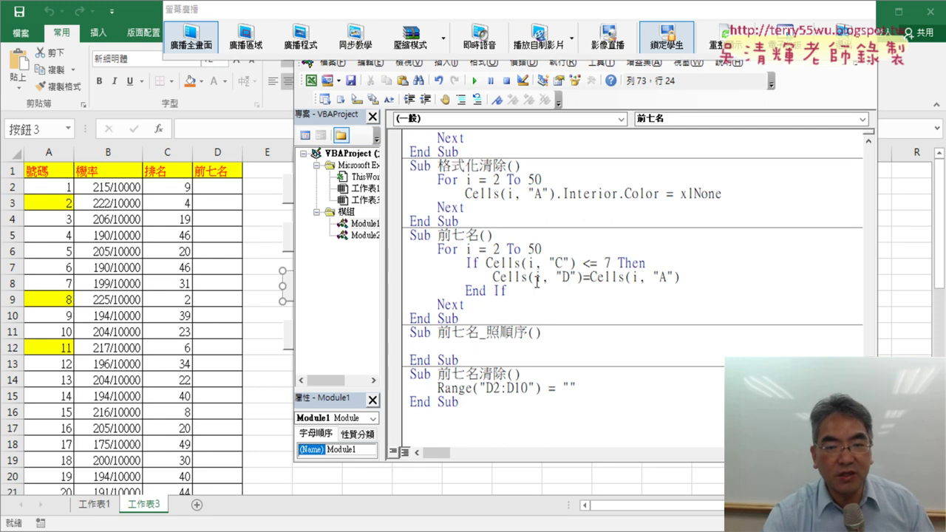
double_click(539, 277)
text(2)
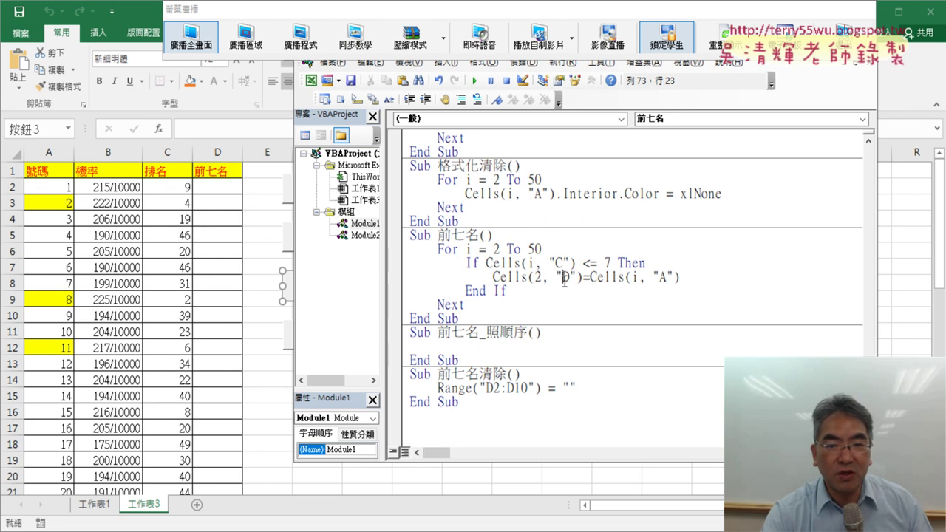
Run 前七名 and confirm on the worksheet that D2 shows only 43.
click(474, 80)
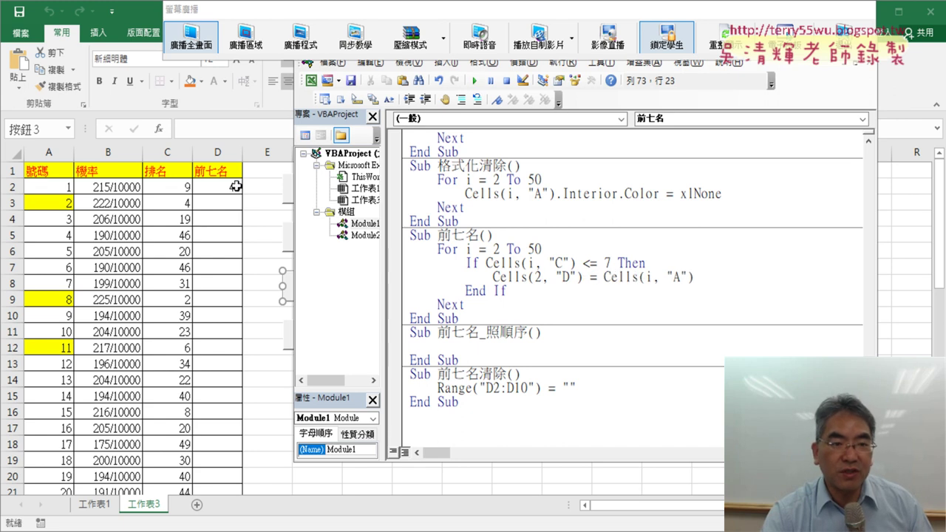
scroll(60, 356, down, 1)
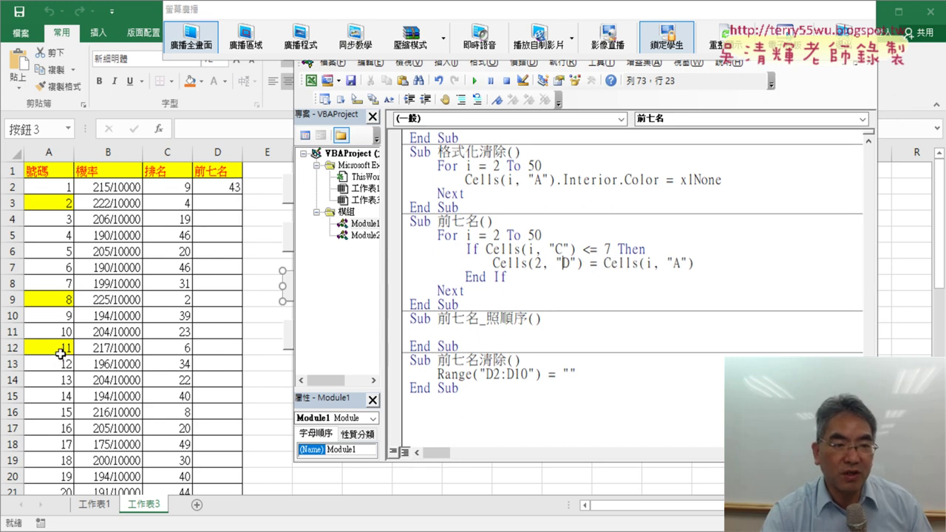
scroll(111, 336, up, 3)
click(136, 325)
scroll(137, 325, down, 7)
scroll(138, 325, down, 4)
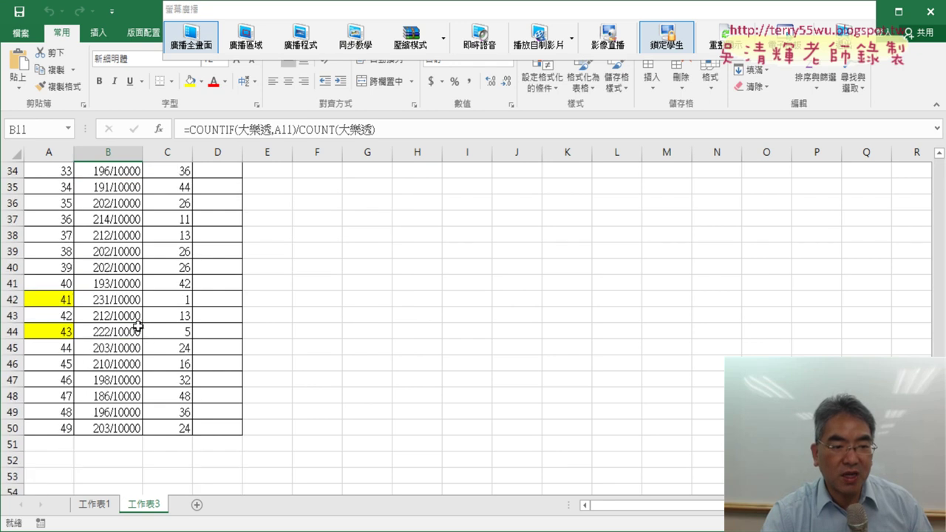
scroll(136, 326, up, 4)
scroll(134, 327, up, 7)
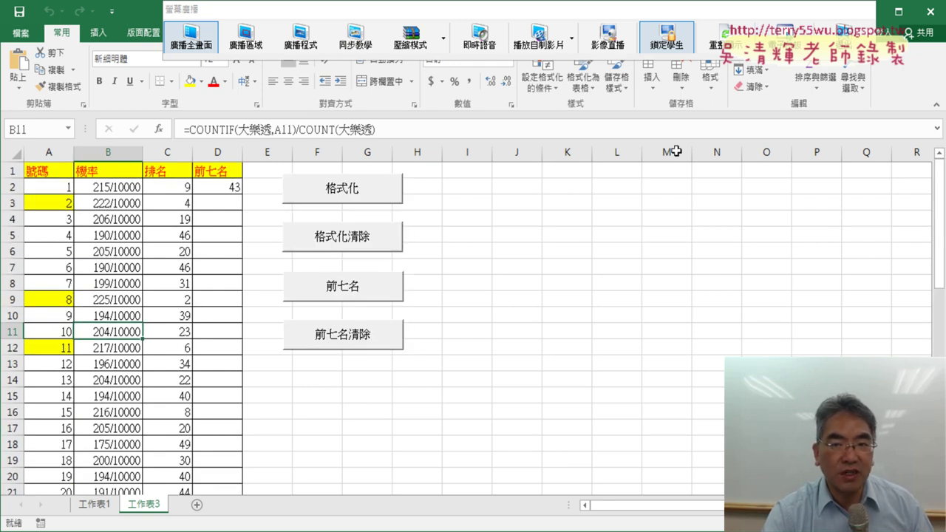
click(637, 267)
drag(582, 17, 574, 68)
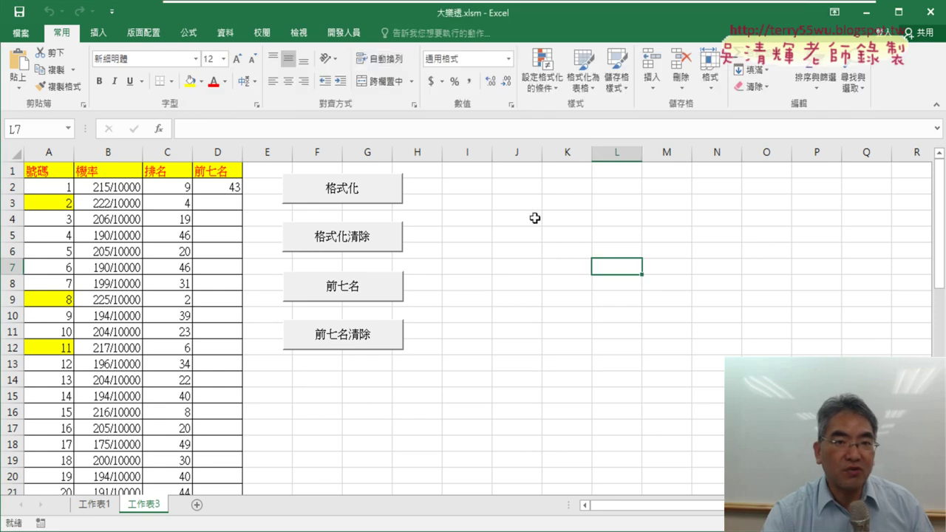
click(344, 33)
Add a k=2 counter before the loop and k=k+1 after the assignment in the 前七名 macro.
click(28, 68)
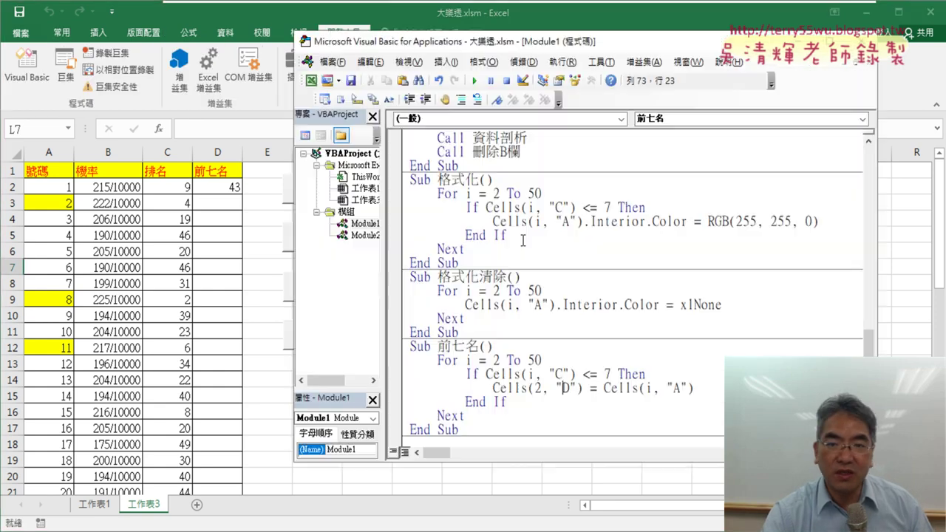
scroll(615, 322, down, 2)
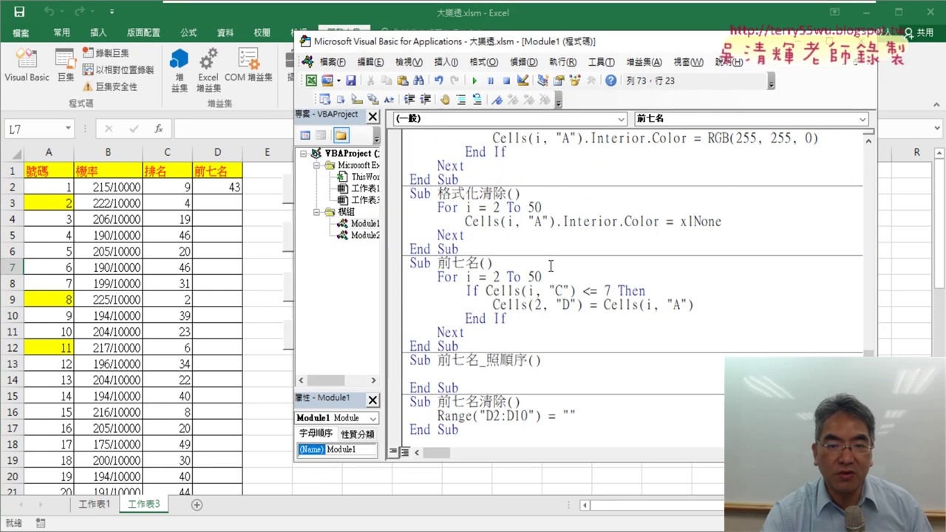
key(Return)
key(Tab)
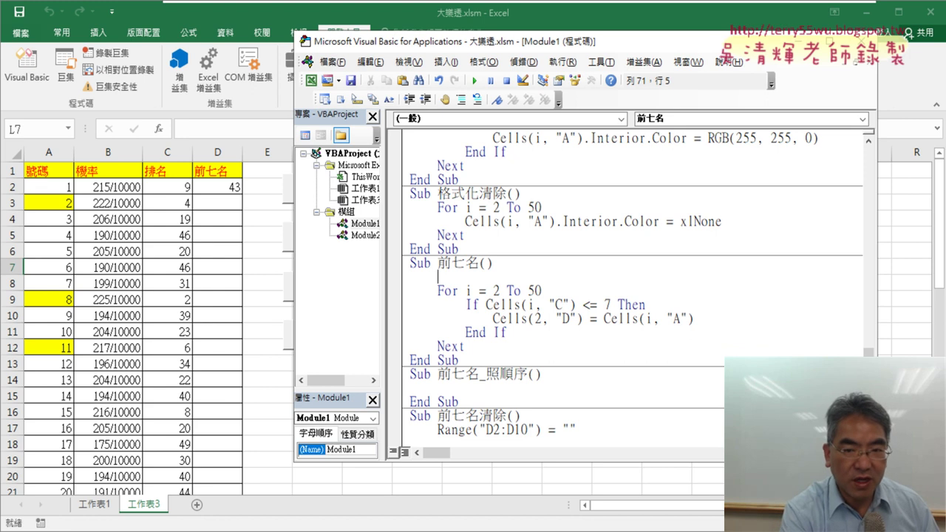
text(k=)
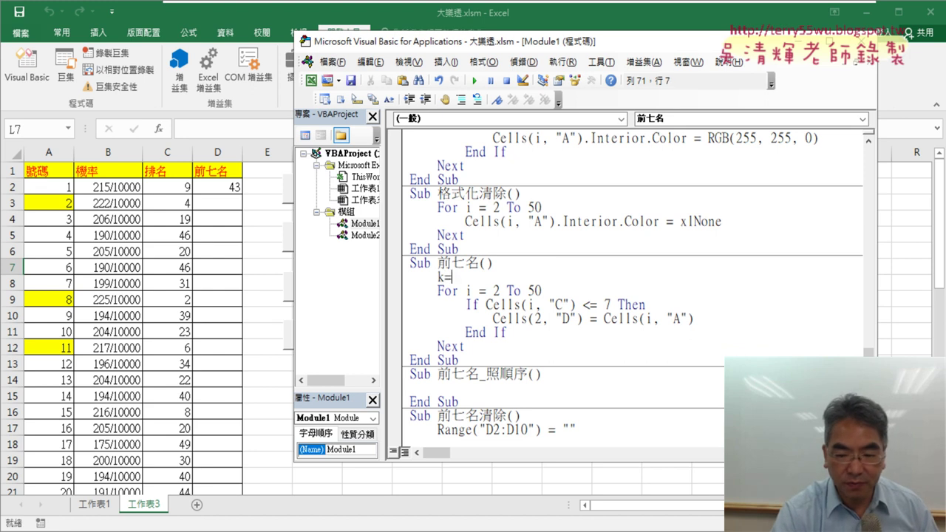
text(2)
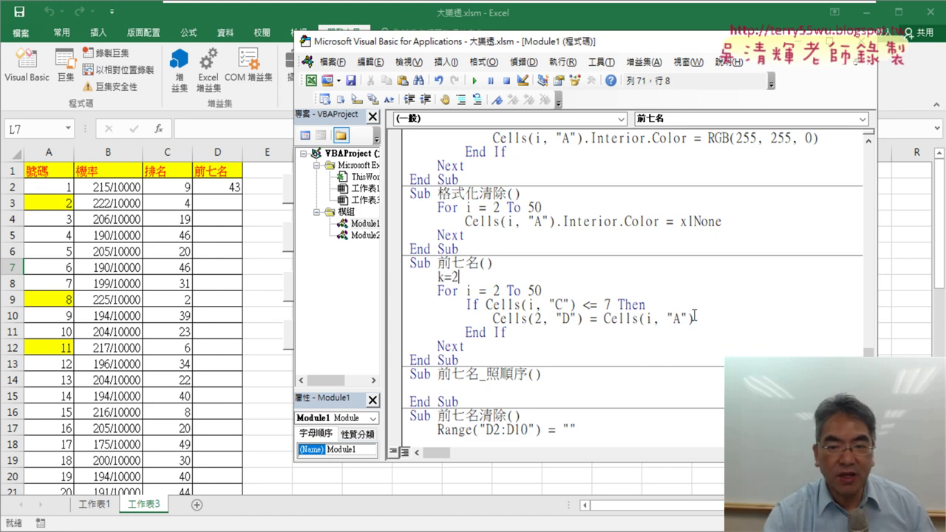
click(694, 316)
key(Return)
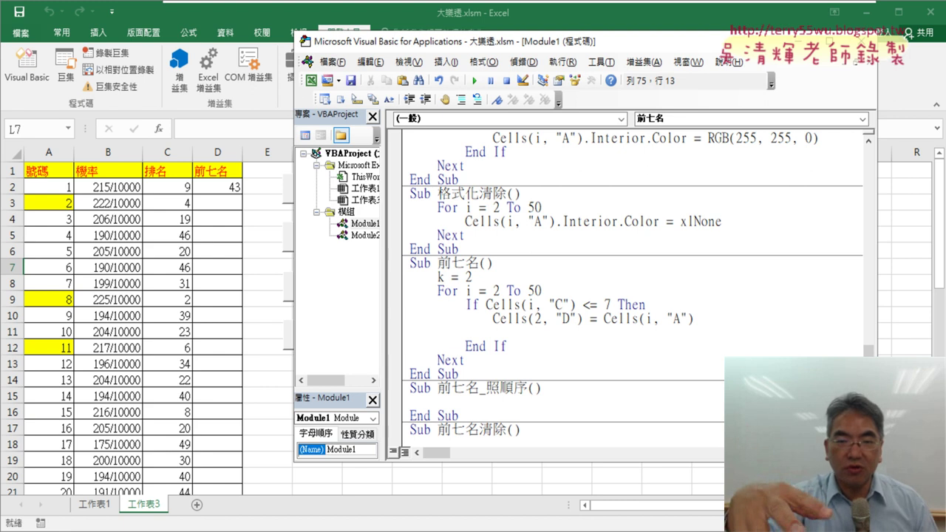
text(k=)
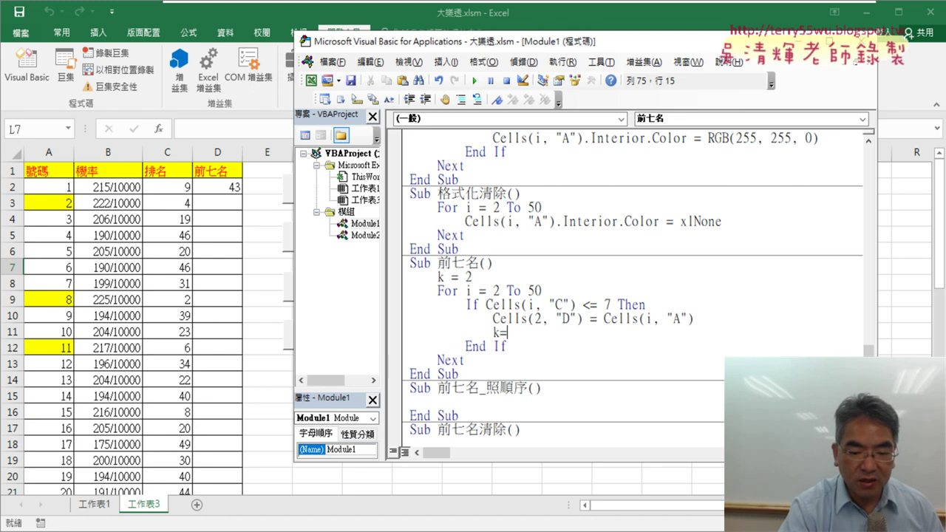
text(k+1)
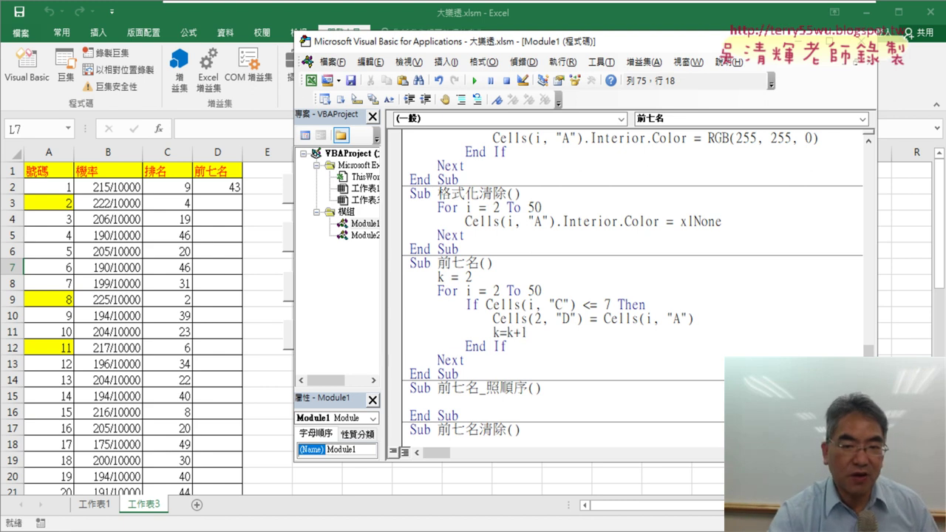
Change Cells(2, "D") to Cells(k, "D") and rerun, filling D2:D8 with 2, 8, 11, 30, 31, 41, 43.
double_click(539, 318)
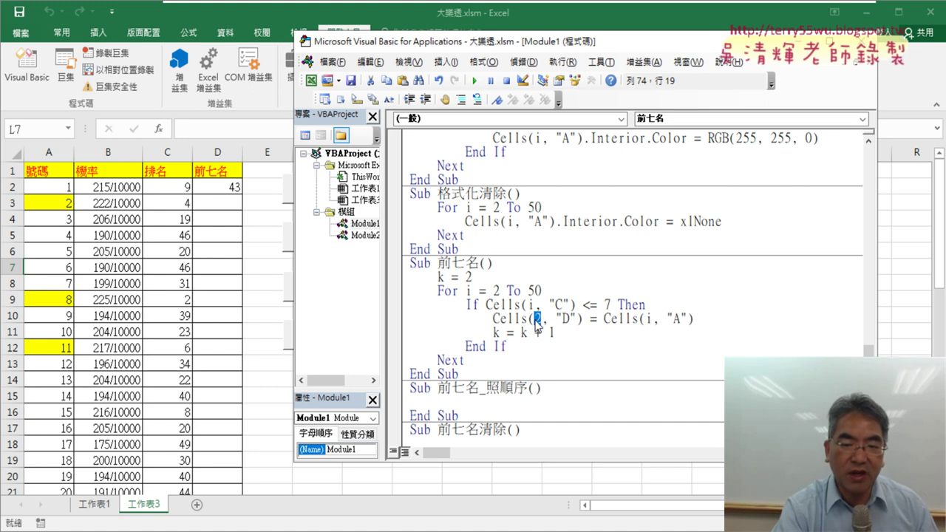
text(k)
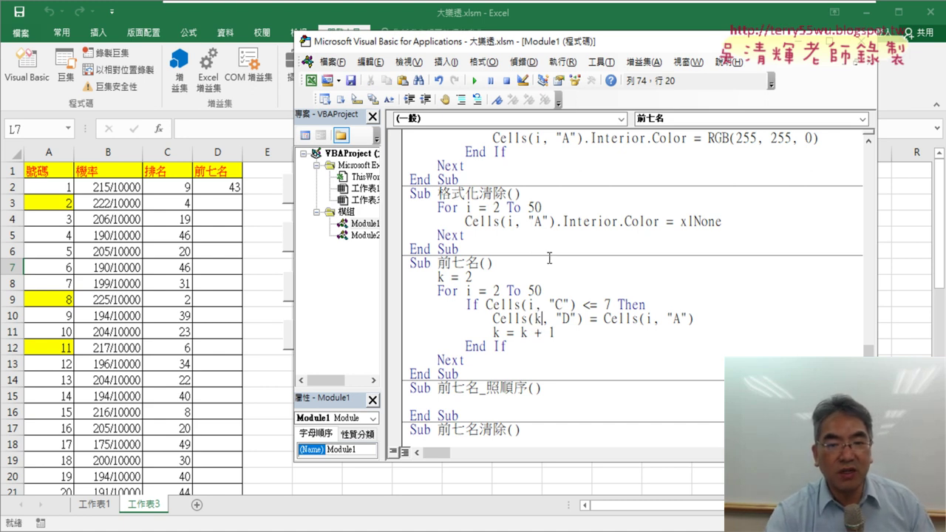
click(474, 80)
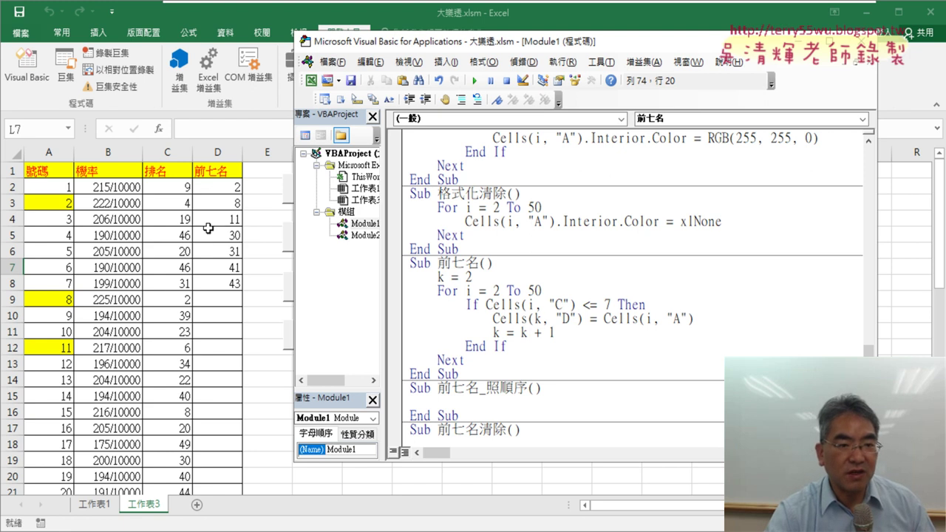
scroll(75, 432, down, 2)
click(69, 431)
scroll(68, 429, down, 4)
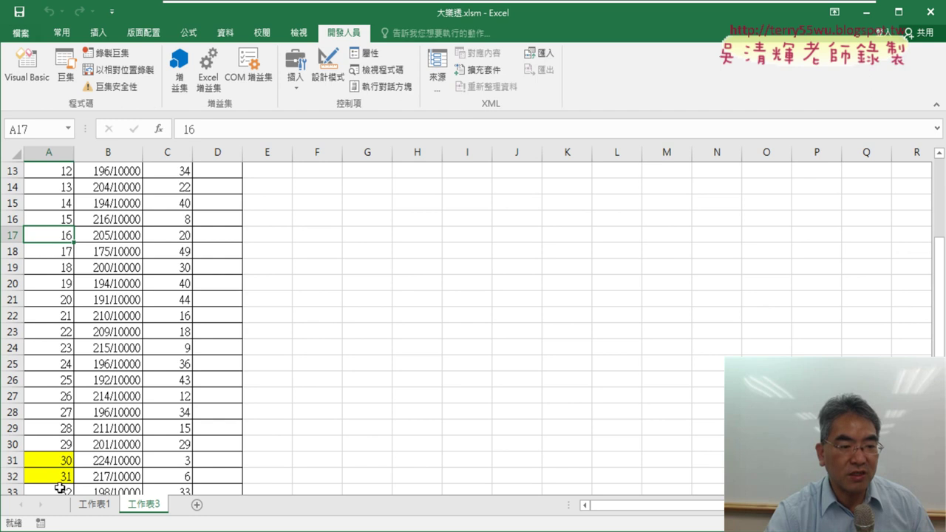
scroll(106, 437, up, 4)
click(236, 241)
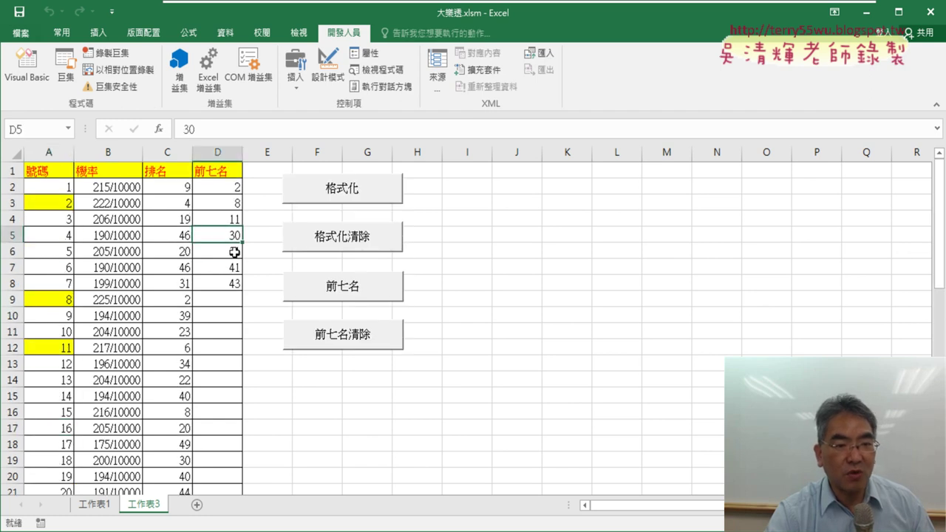
click(234, 252)
click(233, 266)
click(232, 282)
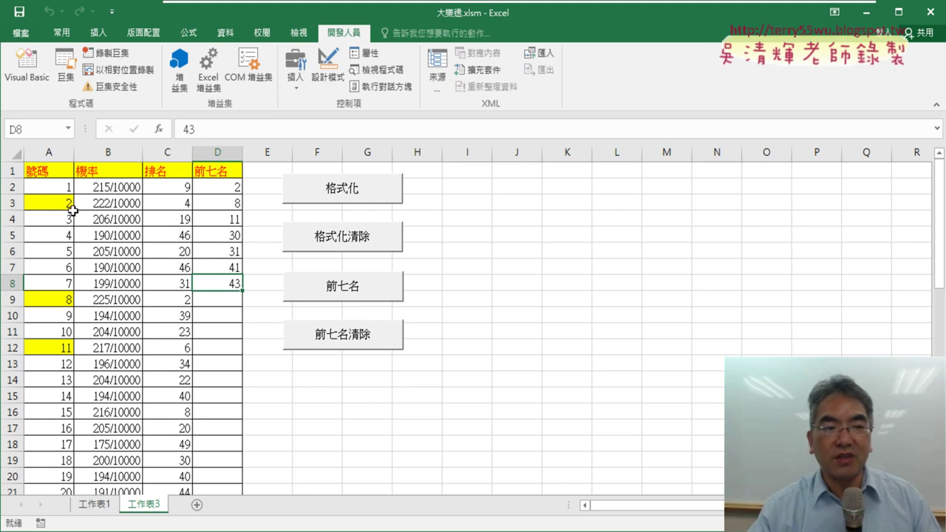
drag(233, 189, 224, 286)
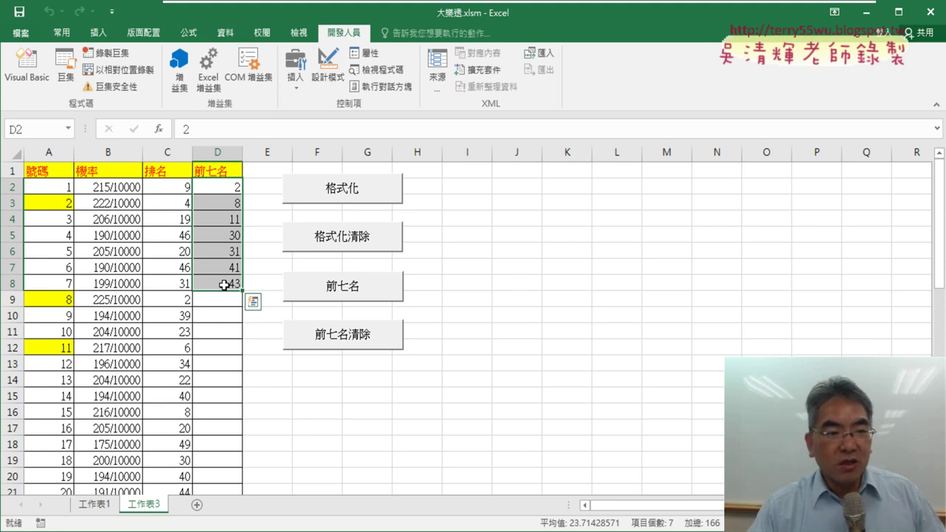
click(174, 201)
click(50, 204)
click(170, 209)
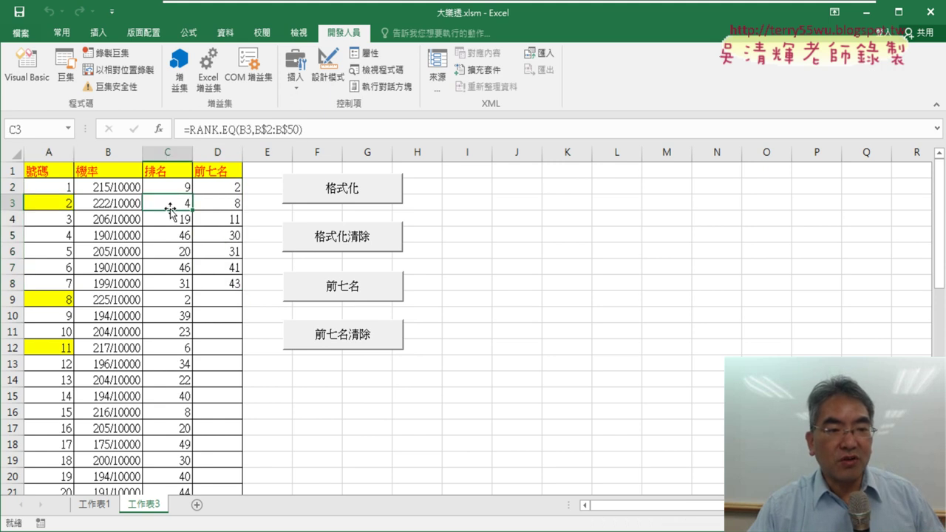
click(224, 188)
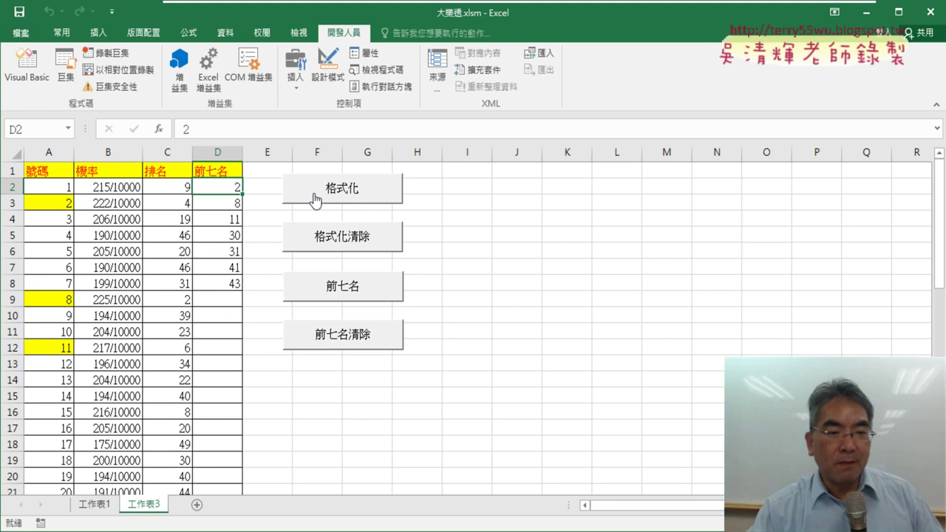
click(172, 205)
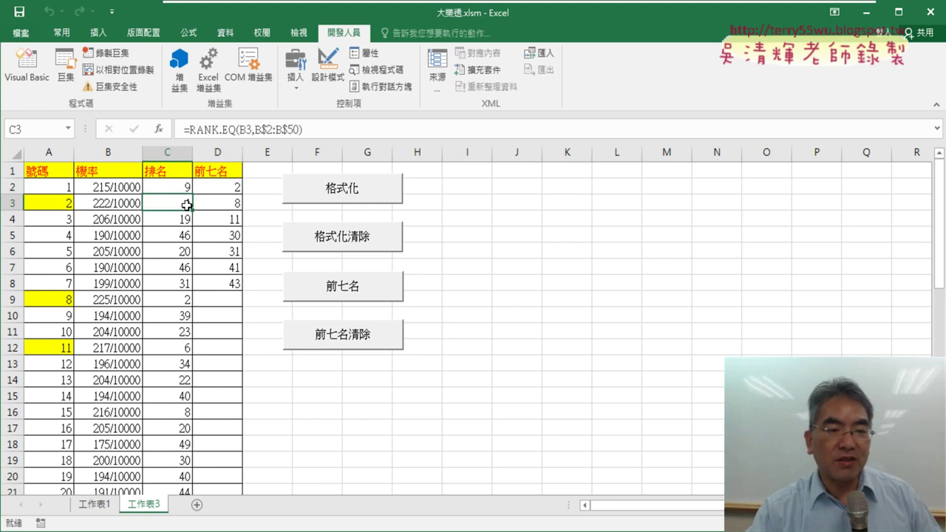
scroll(183, 252, down, 4)
scroll(182, 281, down, 3)
scroll(182, 285, down, 3)
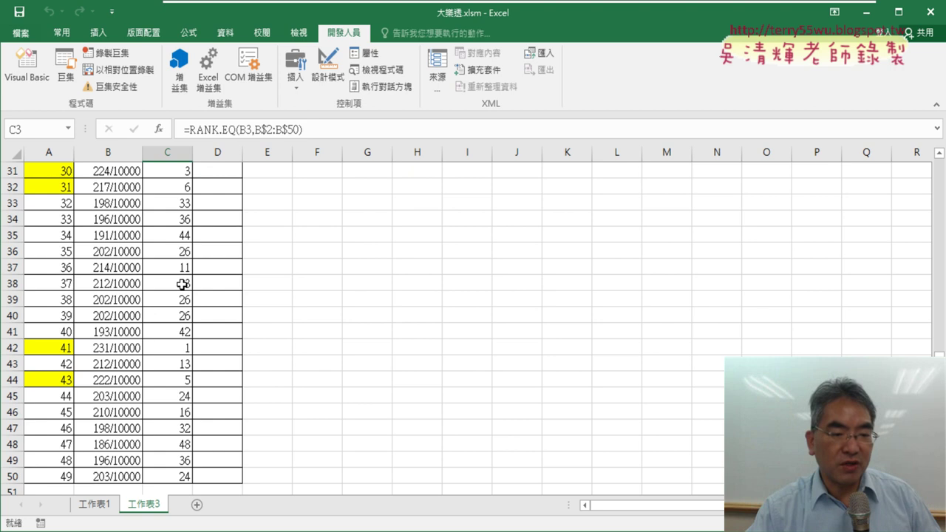
click(54, 349)
scroll(74, 347, up, 3)
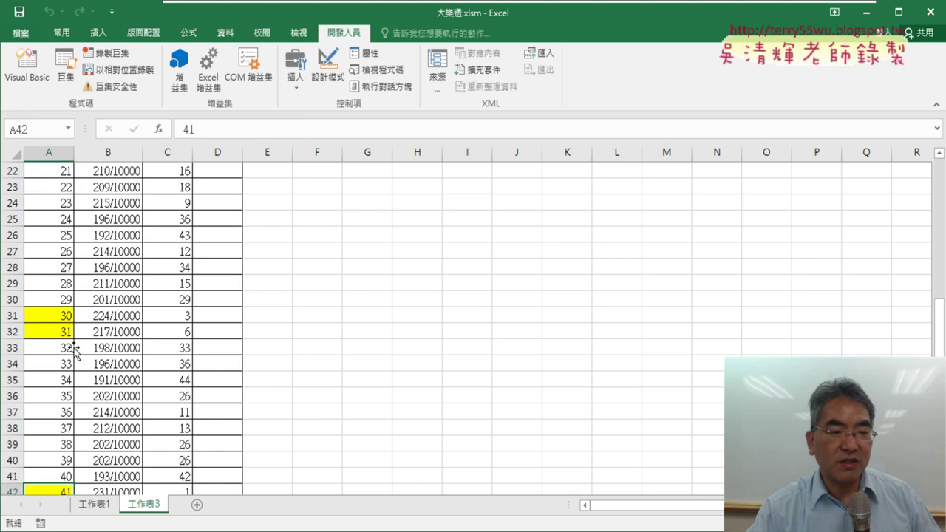
scroll(118, 303, up, 7)
click(228, 187)
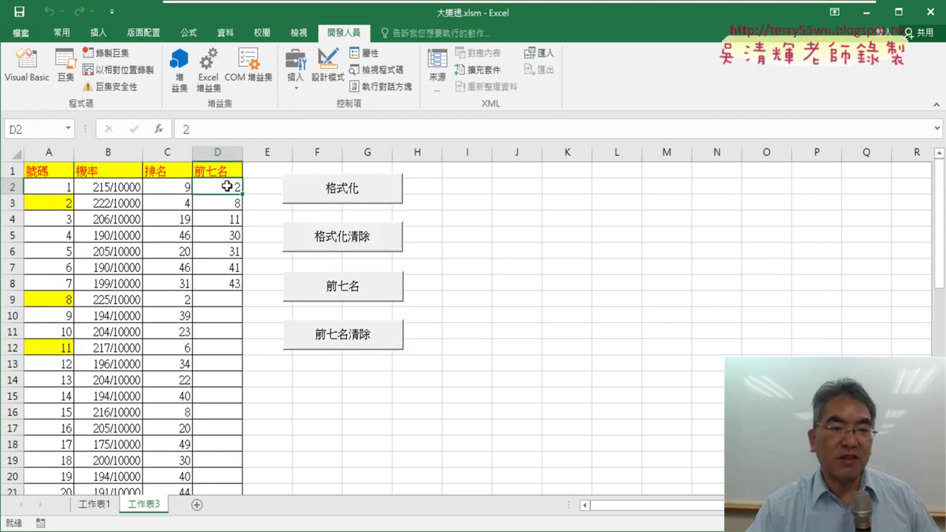
scroll(210, 366, down, 4)
scroll(208, 377, down, 3)
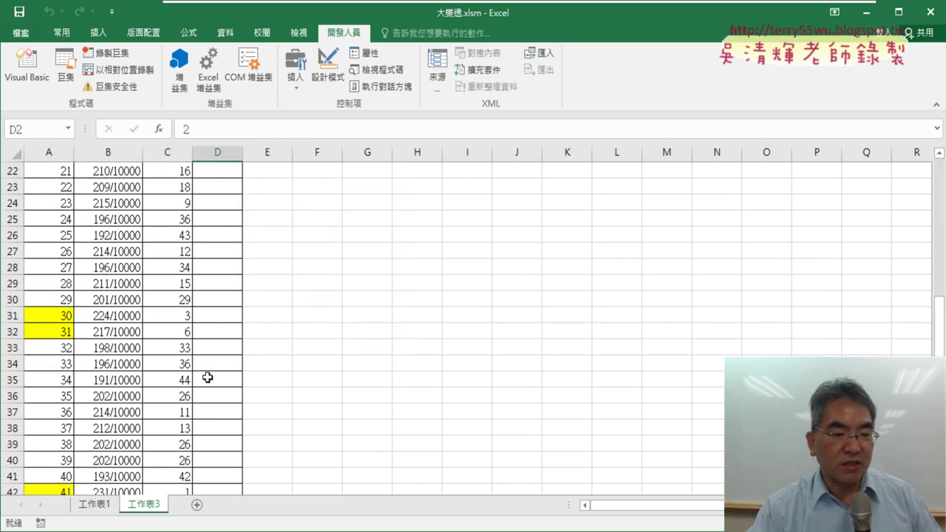
scroll(207, 378, down, 3)
scroll(208, 378, up, 5)
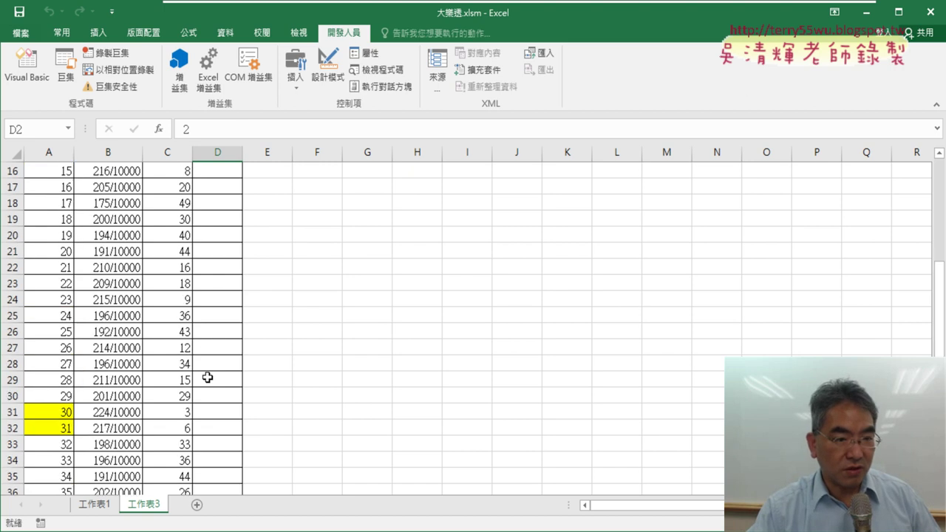
scroll(208, 378, up, 1)
scroll(208, 378, up, 2)
scroll(222, 342, up, 1)
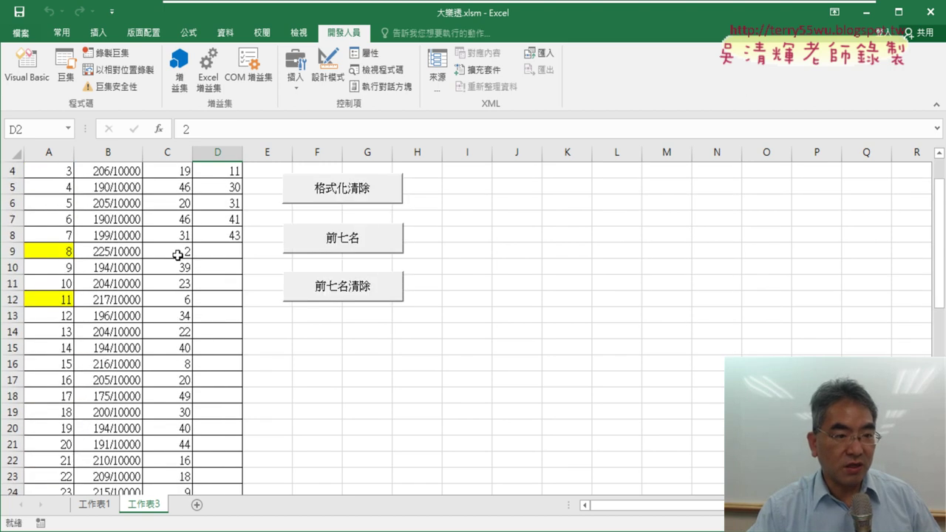
click(64, 252)
scroll(81, 262, up, 1)
click(234, 202)
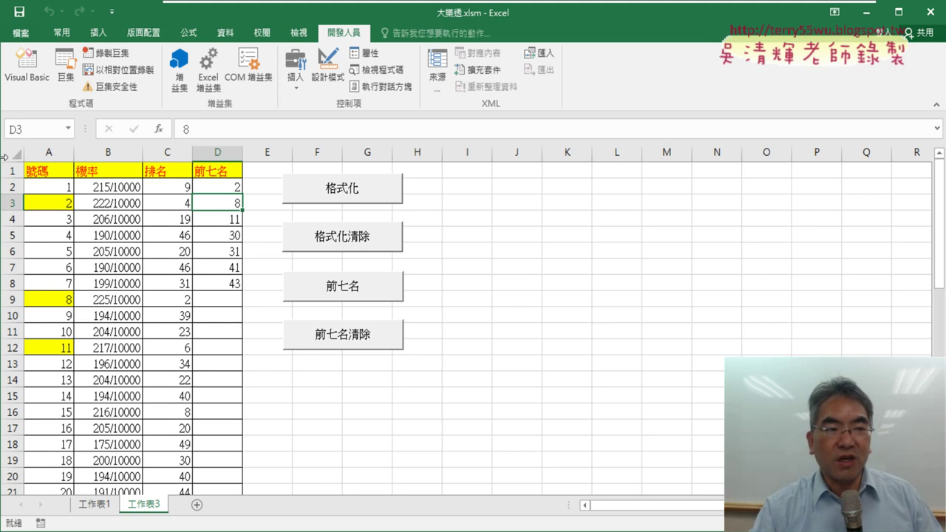
Delete the k = 2 initialisation line from the 前七名 macro.
click(25, 82)
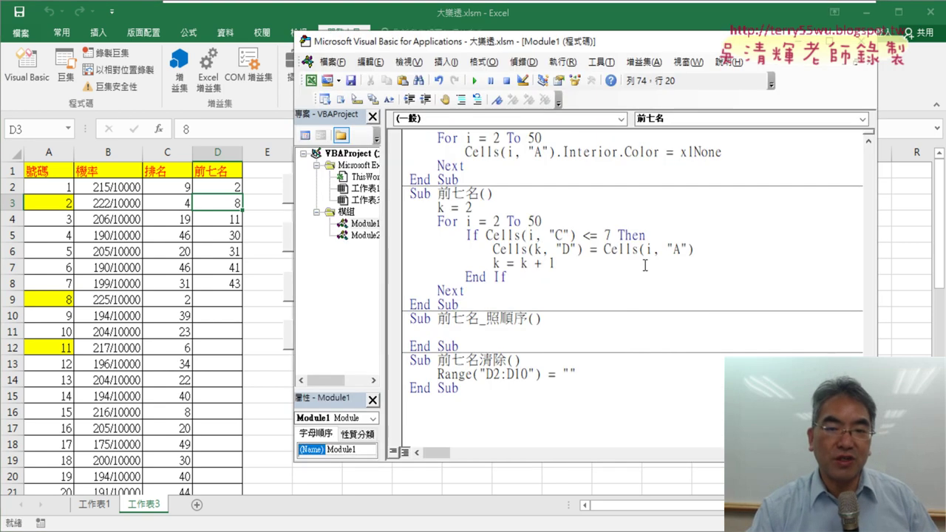
drag(474, 209, 409, 210)
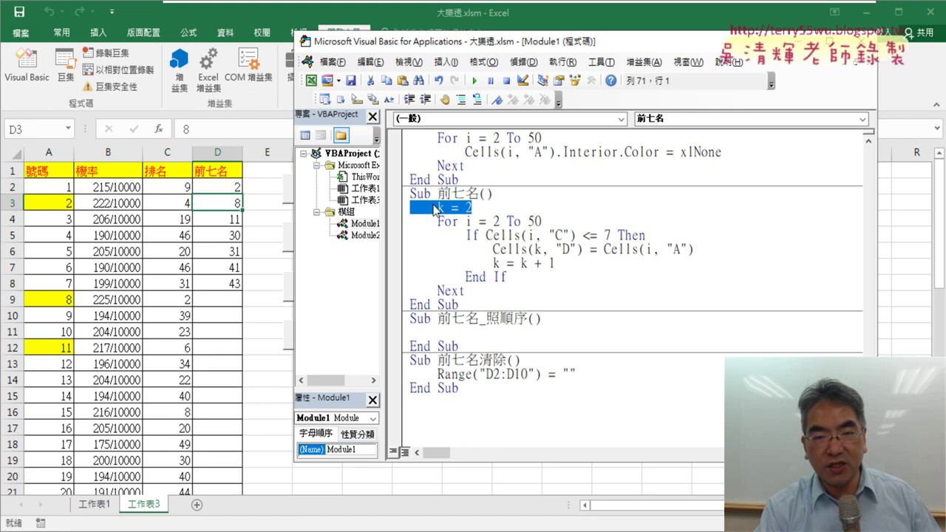
key(BackSpace)
key(BackSpace)
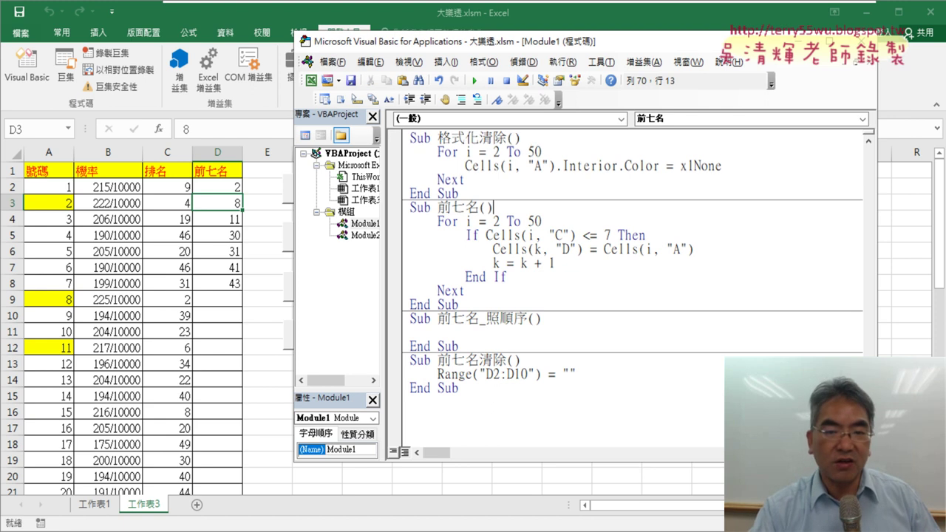
drag(570, 267, 399, 249)
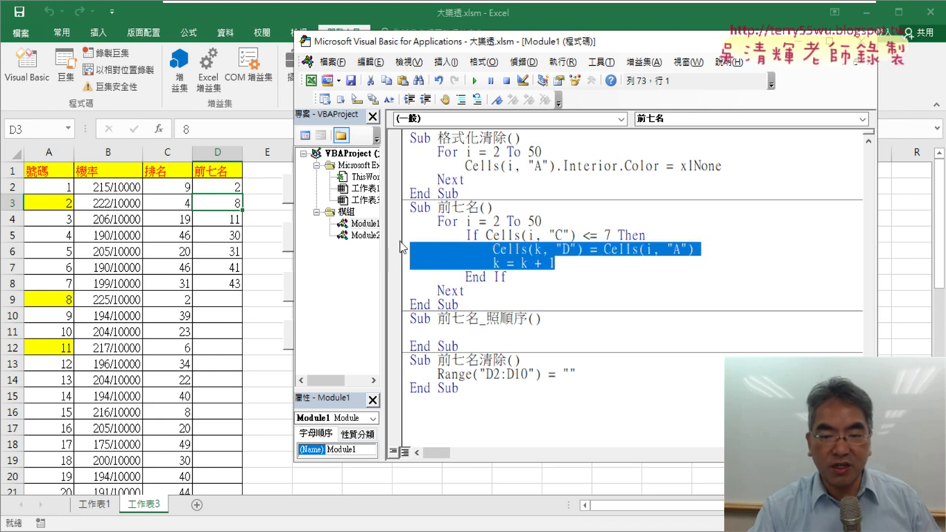
key(BackSpace)
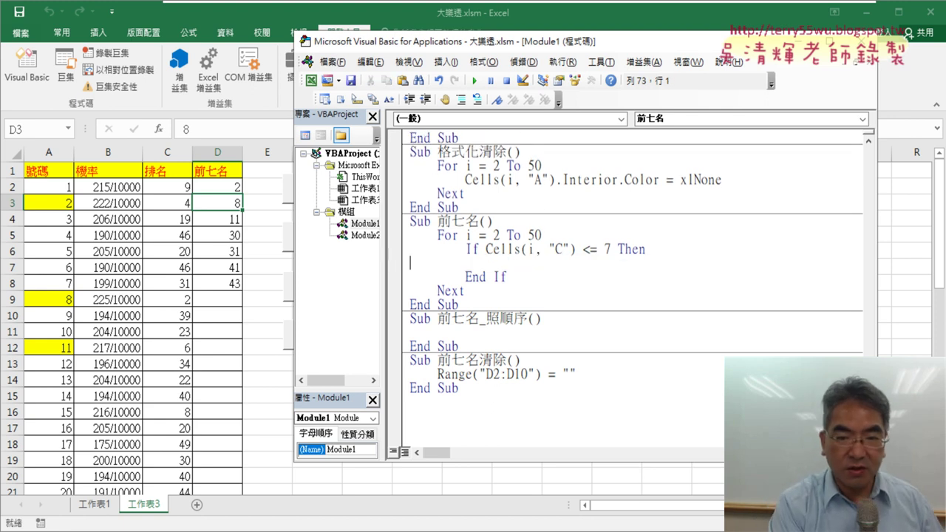
key(ctrl+z)
Remove the k = k + 1 line and start a new k= line inside the If block.
key(Right)
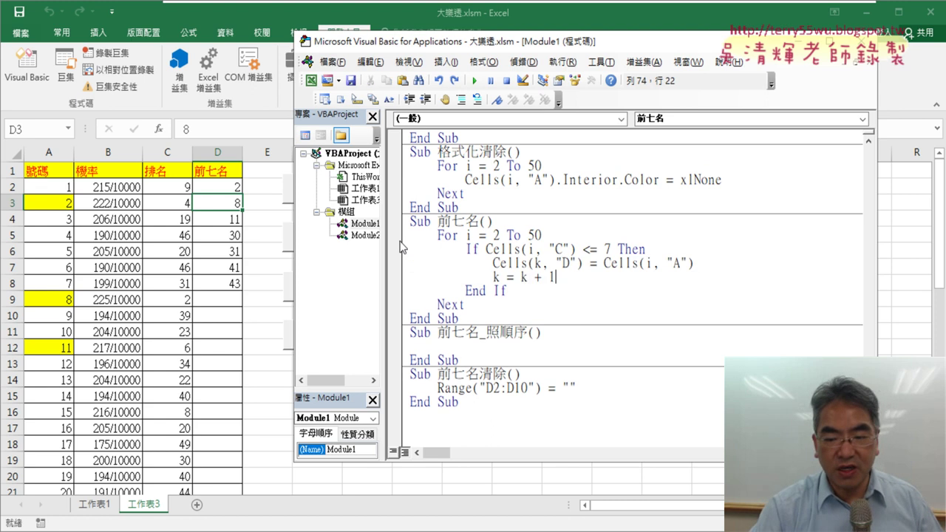
click(393, 276)
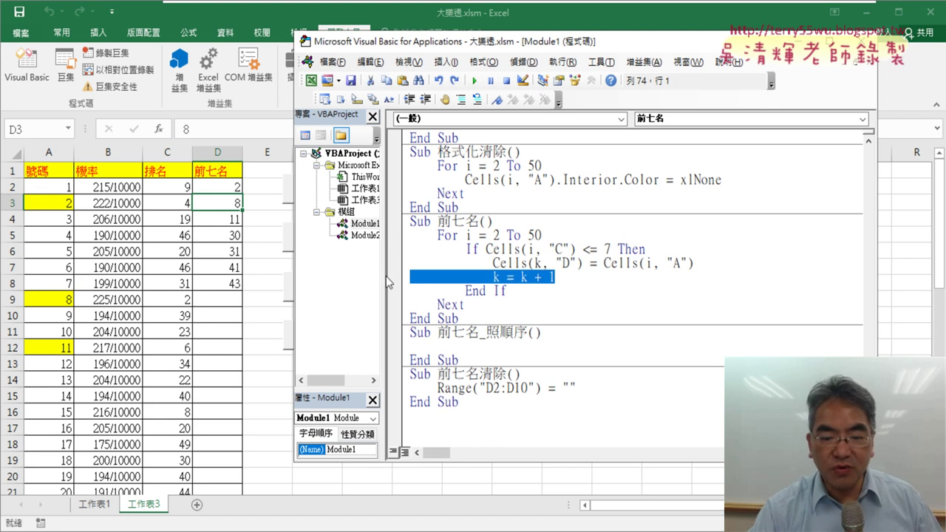
key(BackSpace)
key(BackSpace)
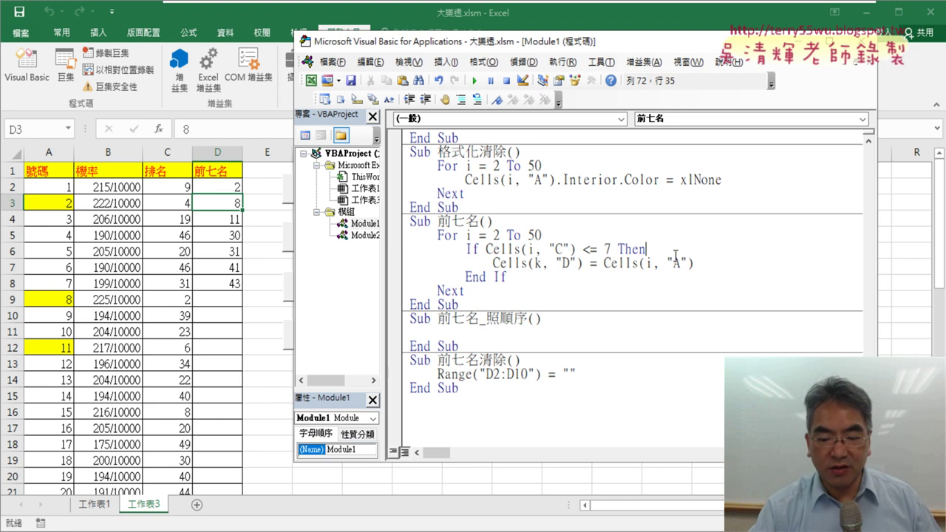
key(Return)
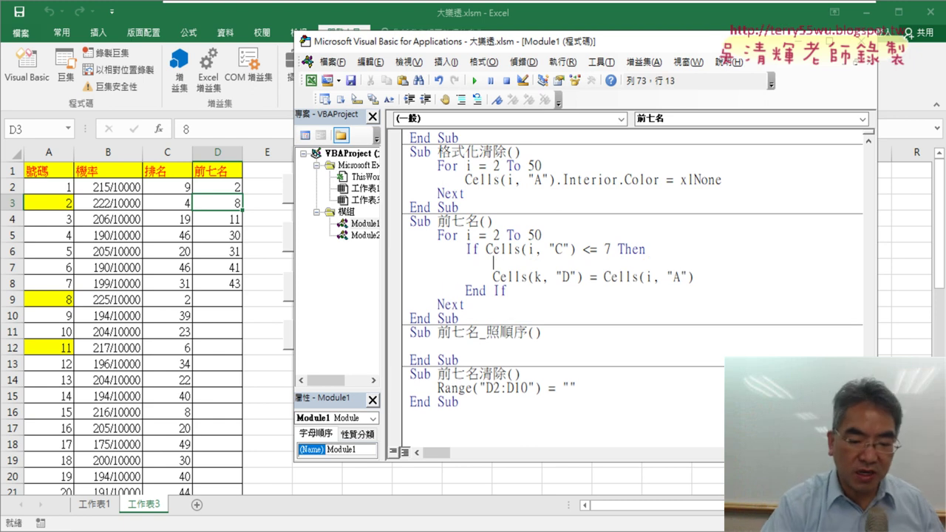
text(k=)
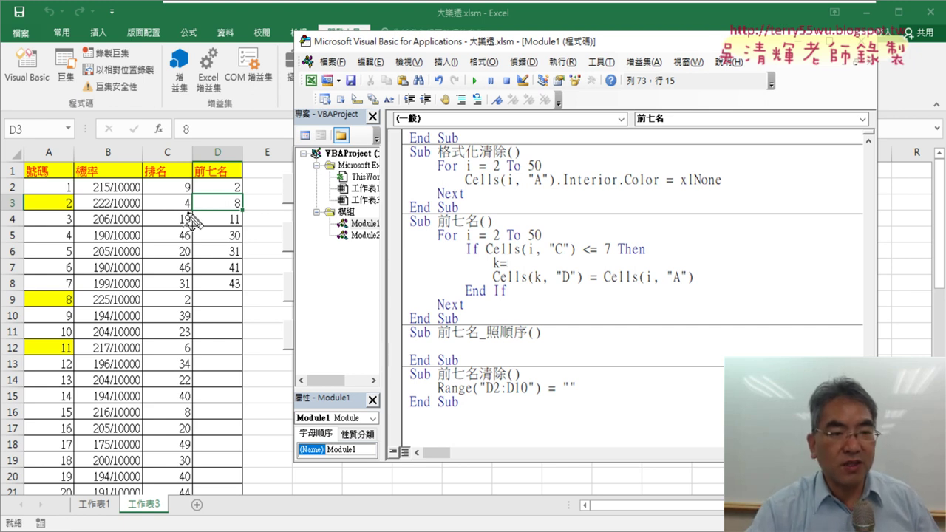
mouse_move(185, 194)
mouse_down()
mouse_move(192, 201)
mouse_move(194, 191)
mouse_move(241, 174)
mouse_move(256, 176)
mouse_move(259, 193)
mouse_up()
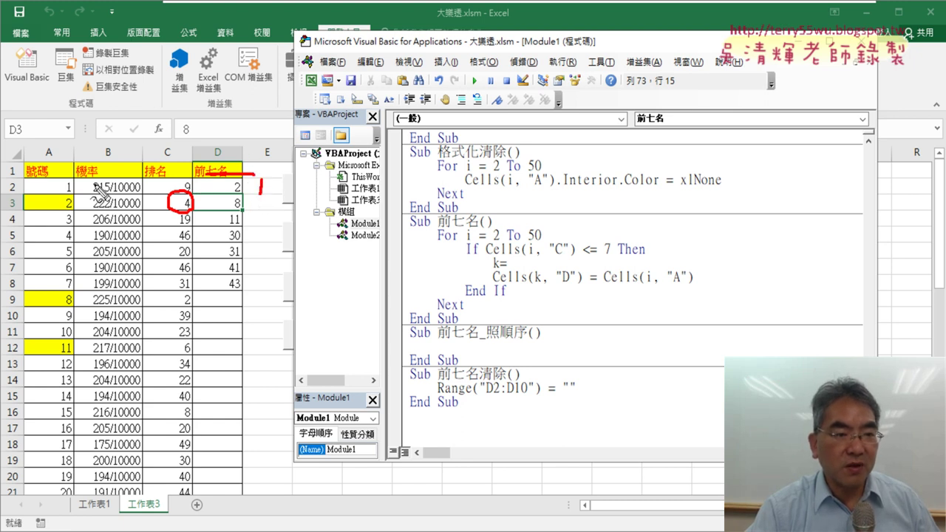
drag(13, 199, 24, 194)
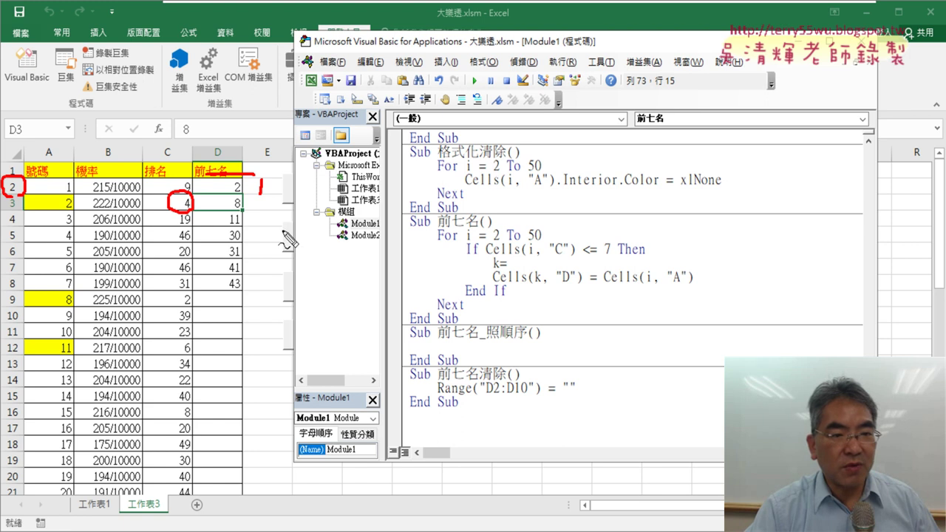
drag(258, 197, 273, 210)
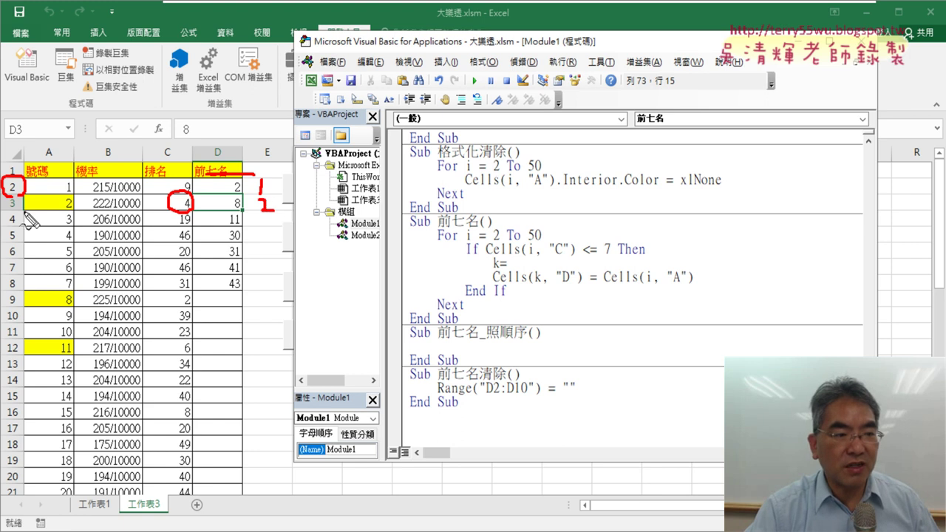
drag(16, 196, 10, 215)
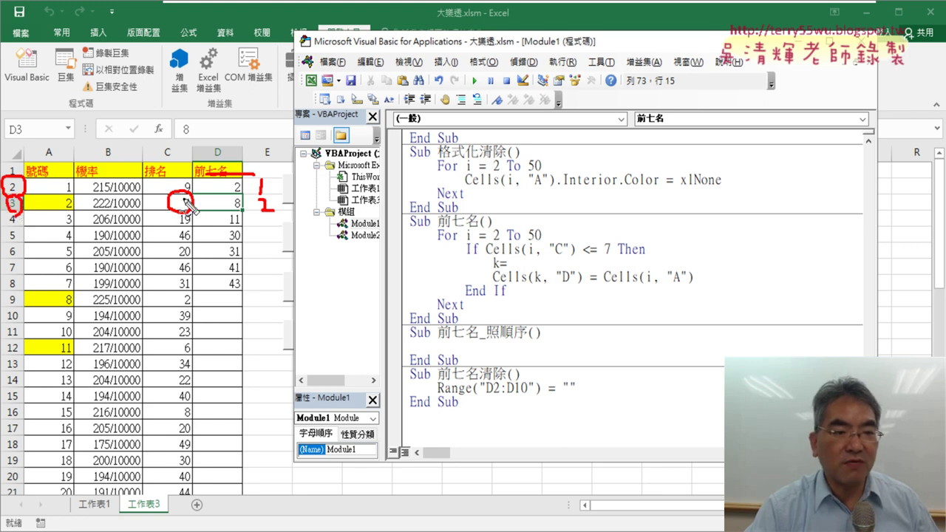
drag(185, 204, 190, 197)
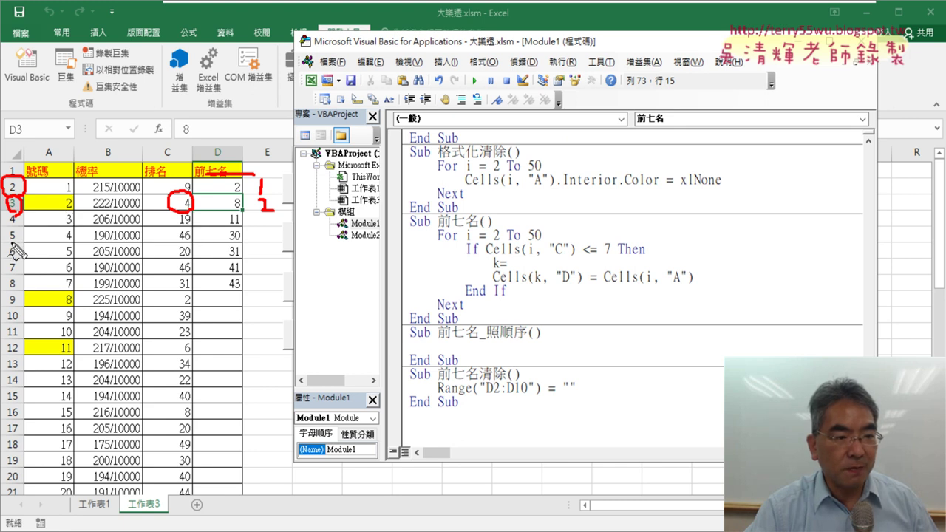
drag(9, 242, 18, 242)
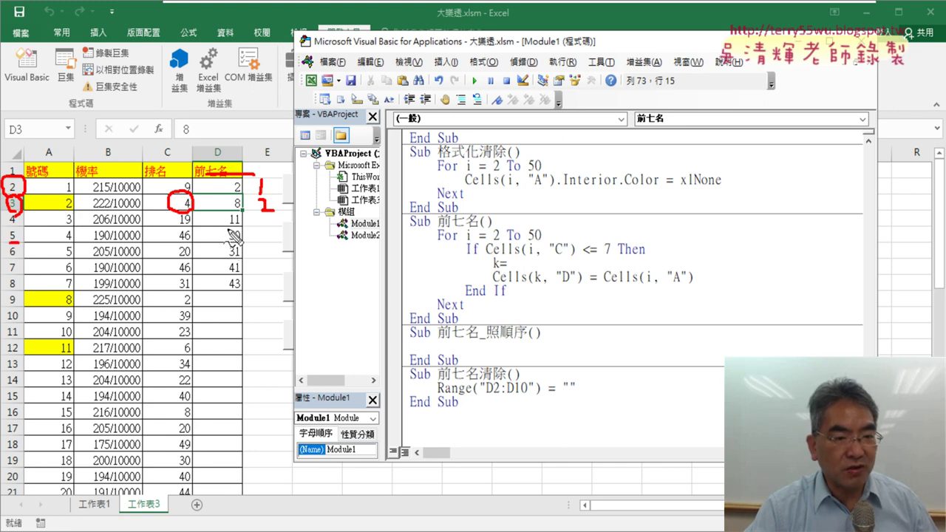
drag(231, 232, 240, 241)
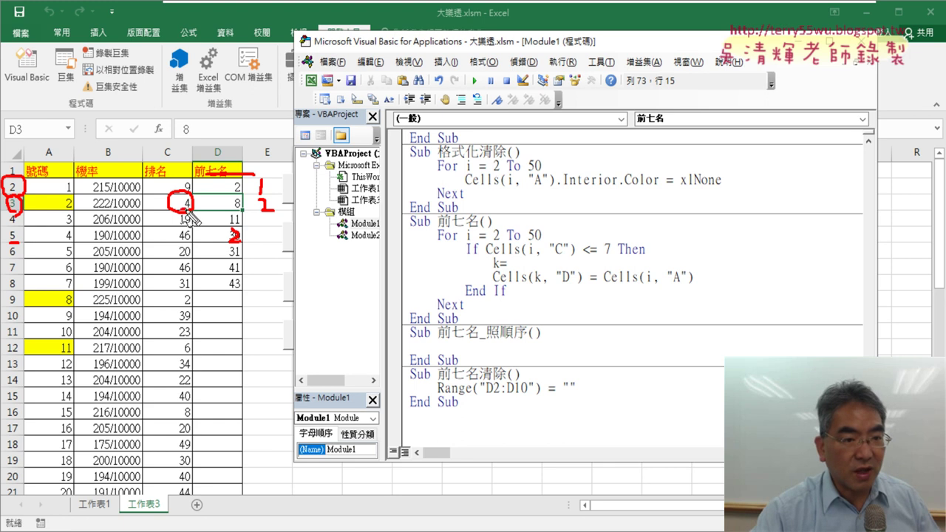
Complete the counter line as k = Cells(i, "C") + 1 in the 前七名 macro.
key(Escape)
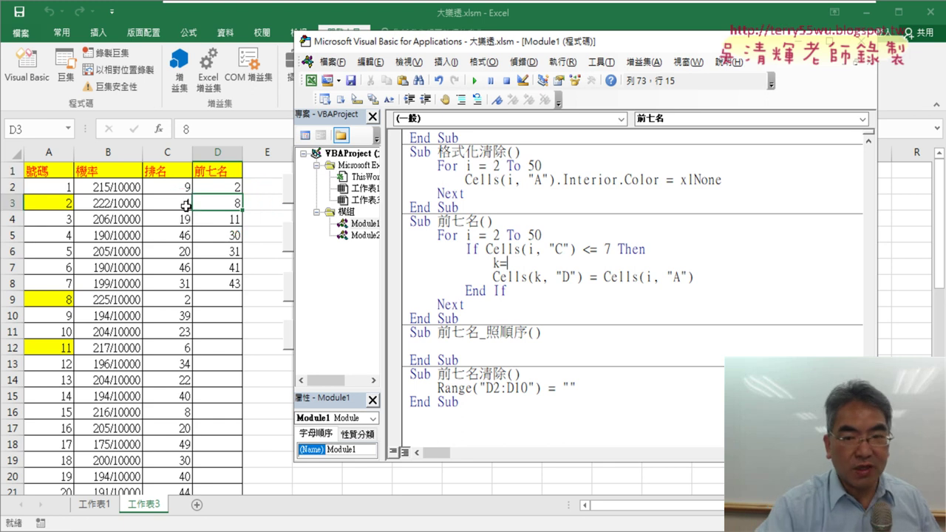
click(488, 251)
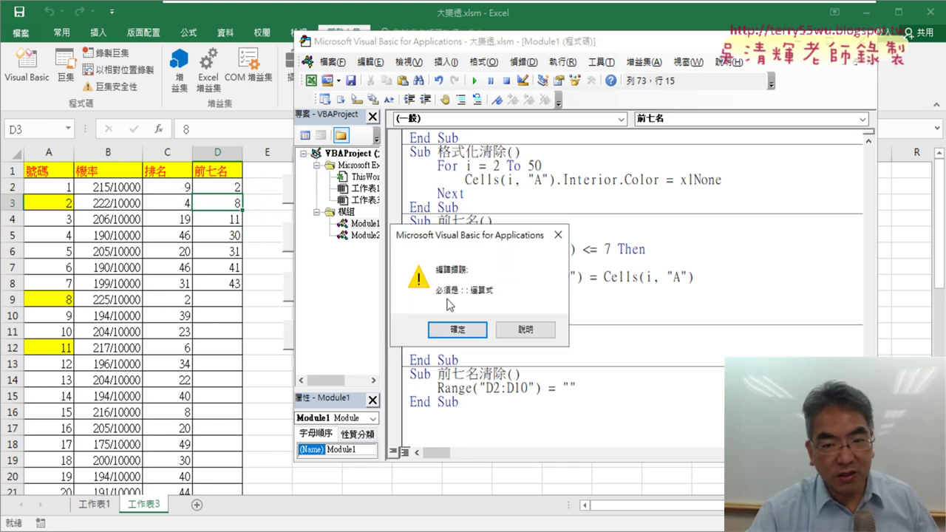
click(459, 328)
drag(487, 249, 571, 250)
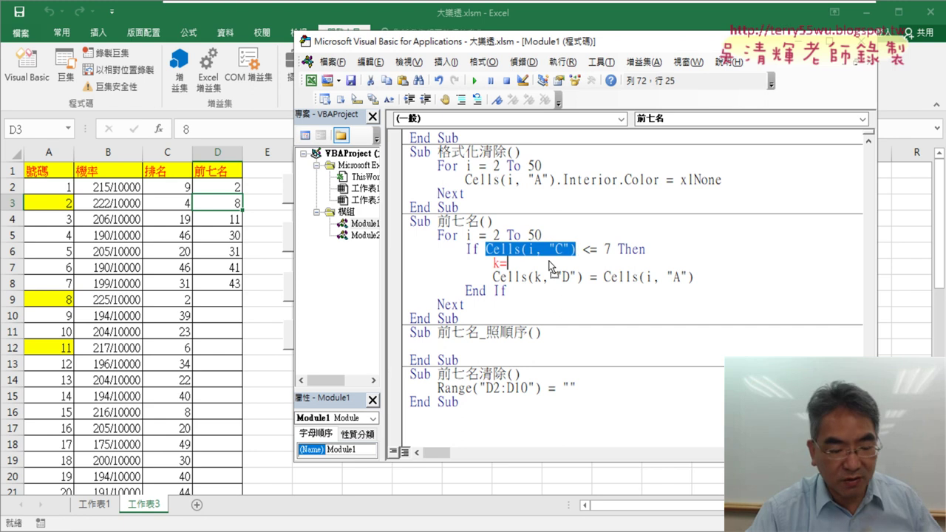
key(ctrl+c)
click(550, 264)
key(ctrl+v)
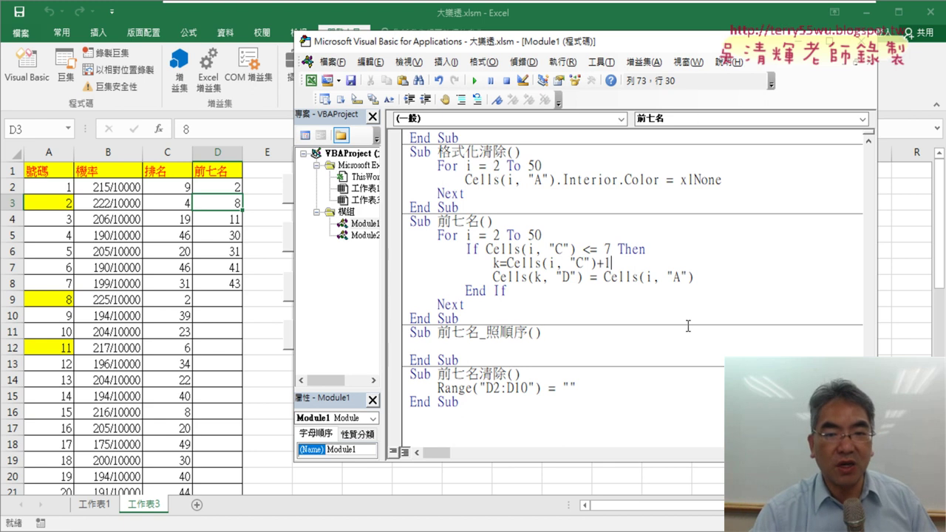
click(568, 279)
Clear column D with 前七名清除 and rerun 前七名, giving 41, 8, 30, 2, 43, 31.
click(551, 259)
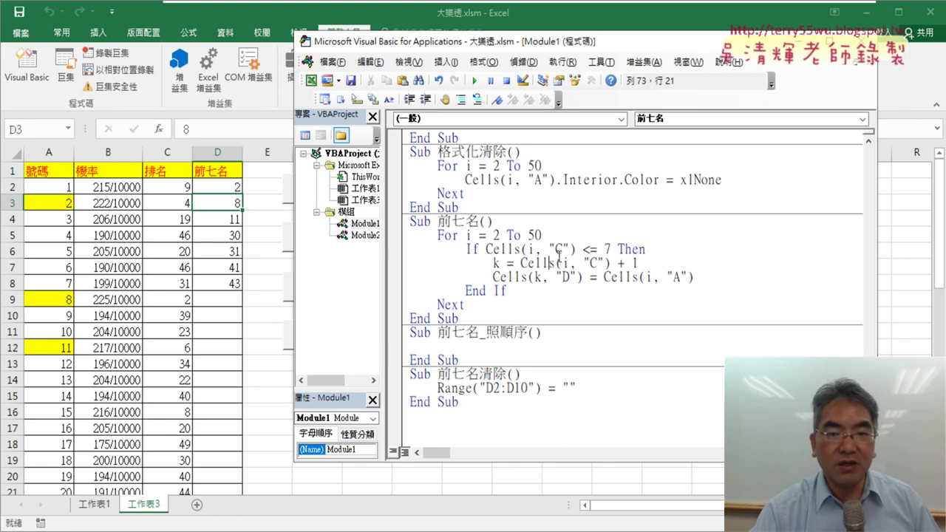
click(478, 79)
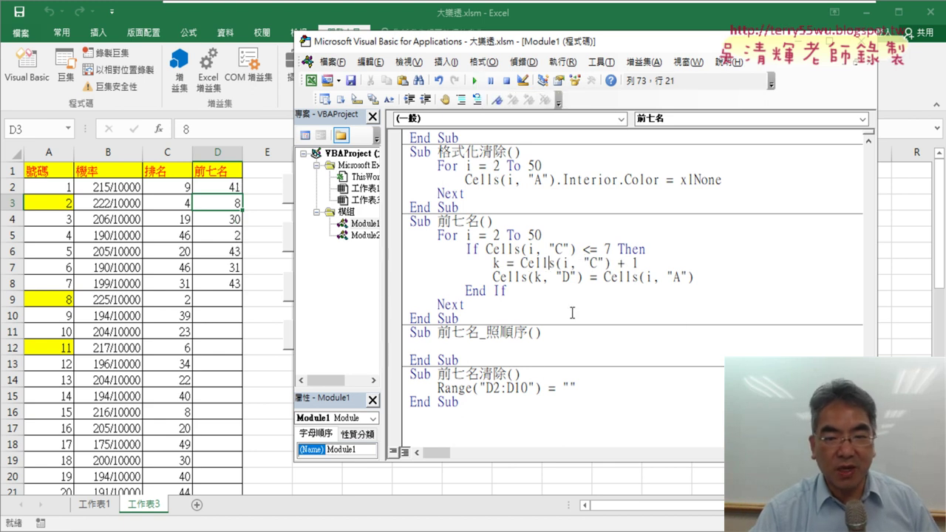
click(474, 80)
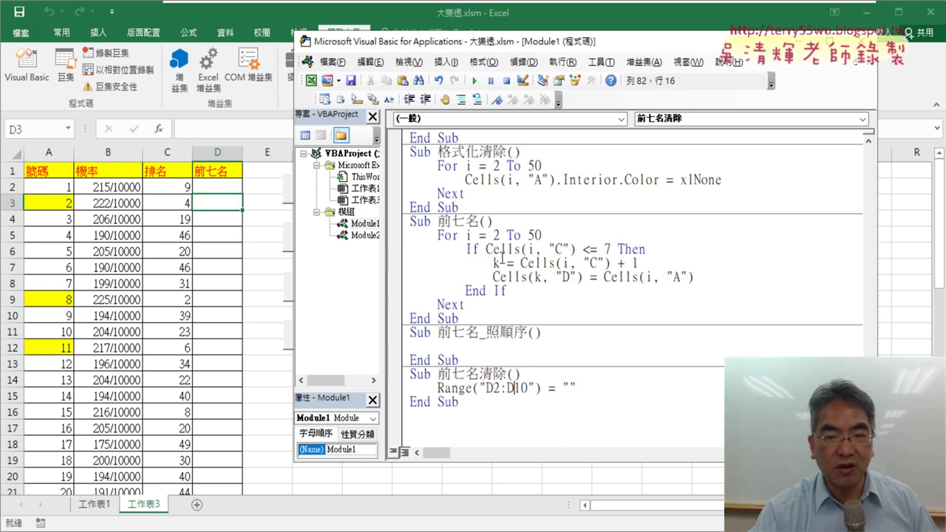
click(543, 249)
click(475, 80)
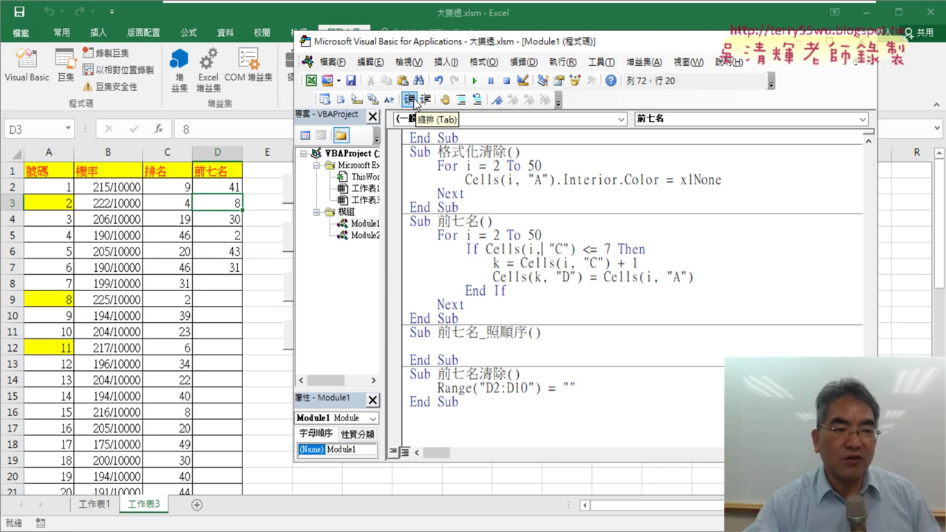
Sort the table by 排名 ascending and select the tied rank-6 cells C7:C8.
click(176, 175)
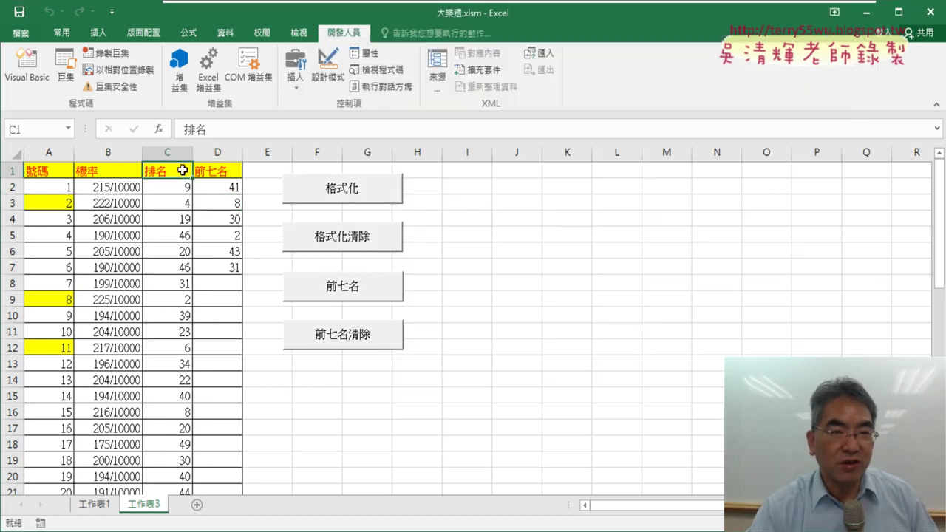
click(231, 35)
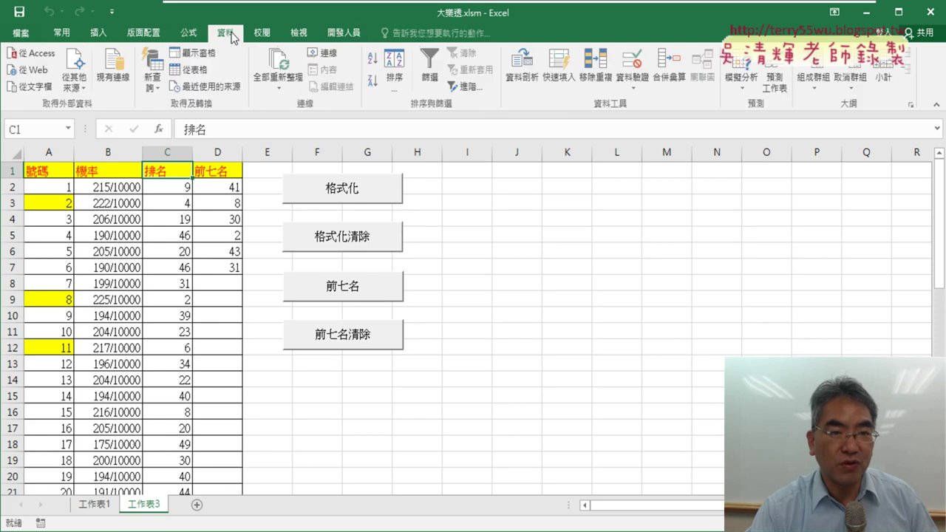
click(373, 58)
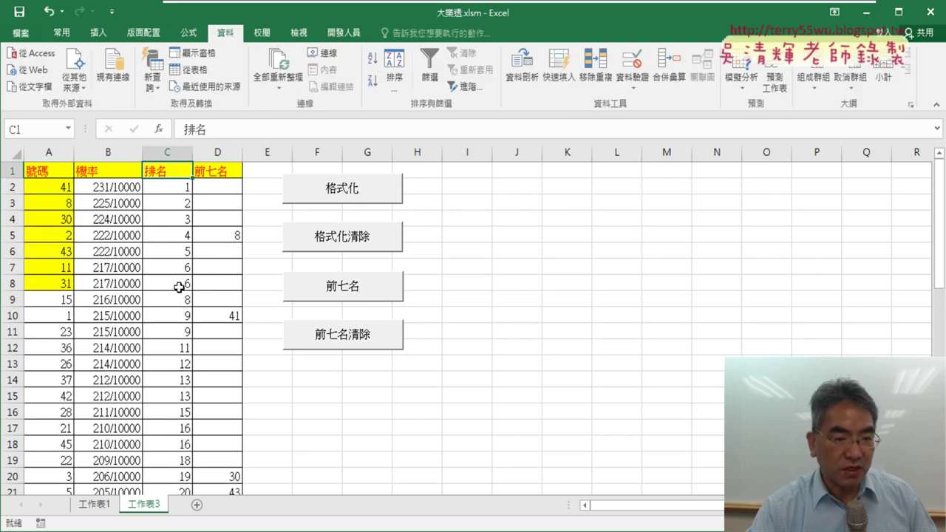
drag(179, 269, 180, 282)
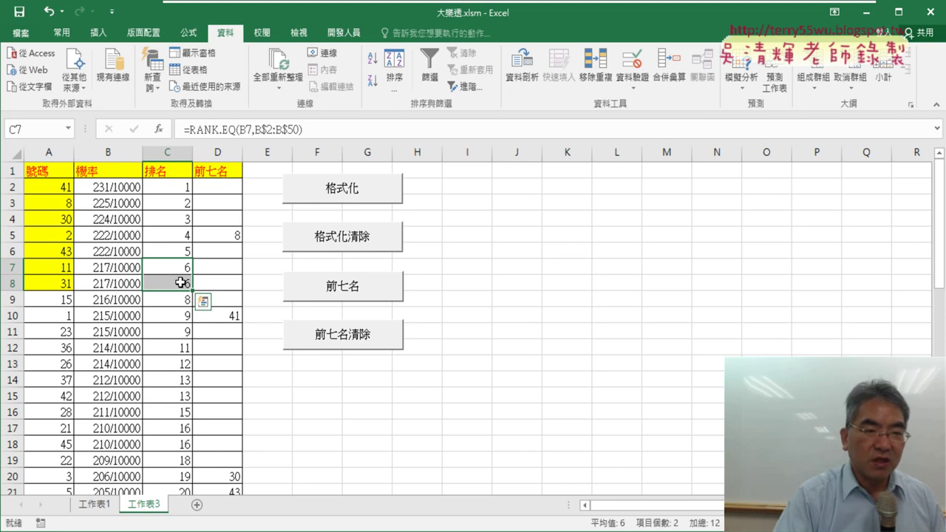
Undo the sort to restore the original 號碼 row order and return to the 前七名 code.
click(361, 41)
click(27, 65)
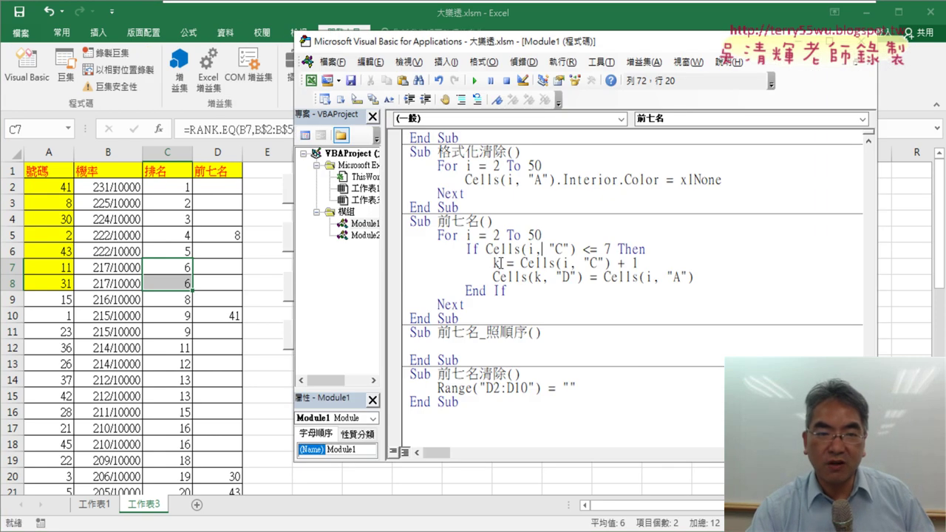
click(228, 218)
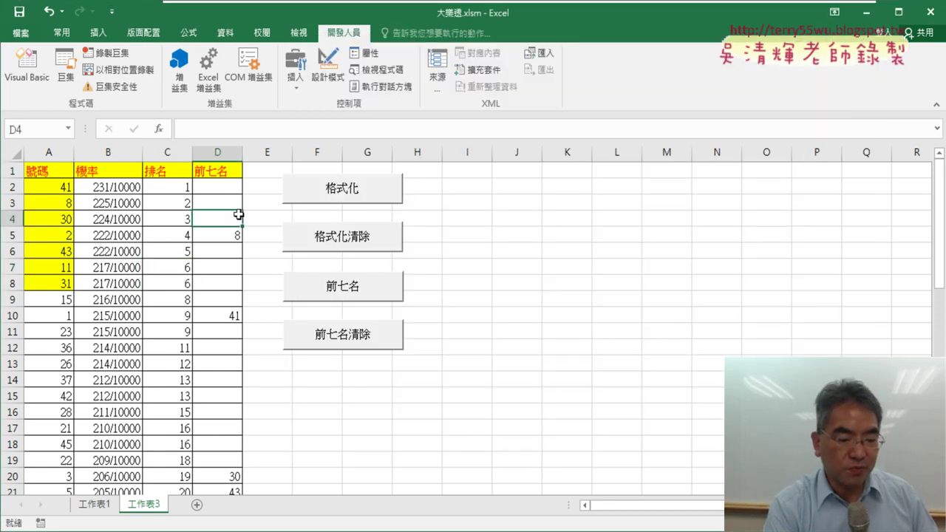
key(ctrl+z)
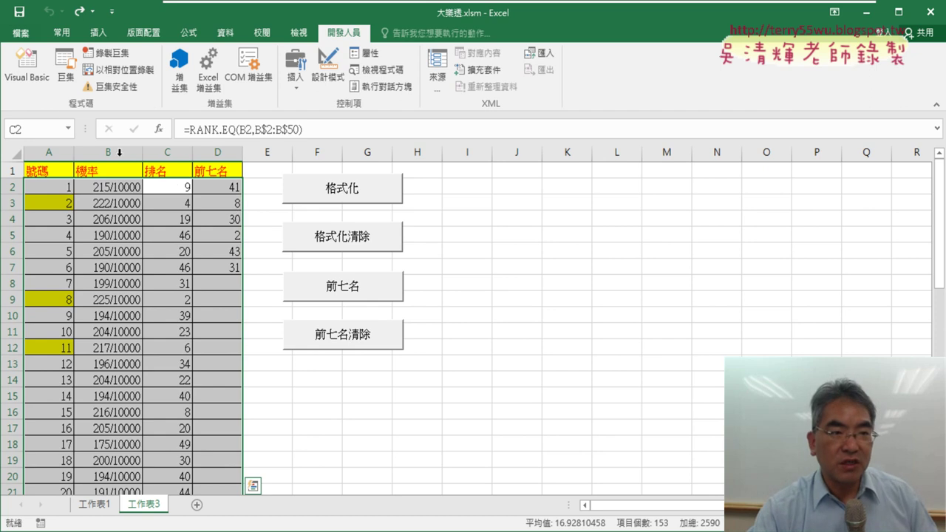
click(26, 65)
click(718, 288)
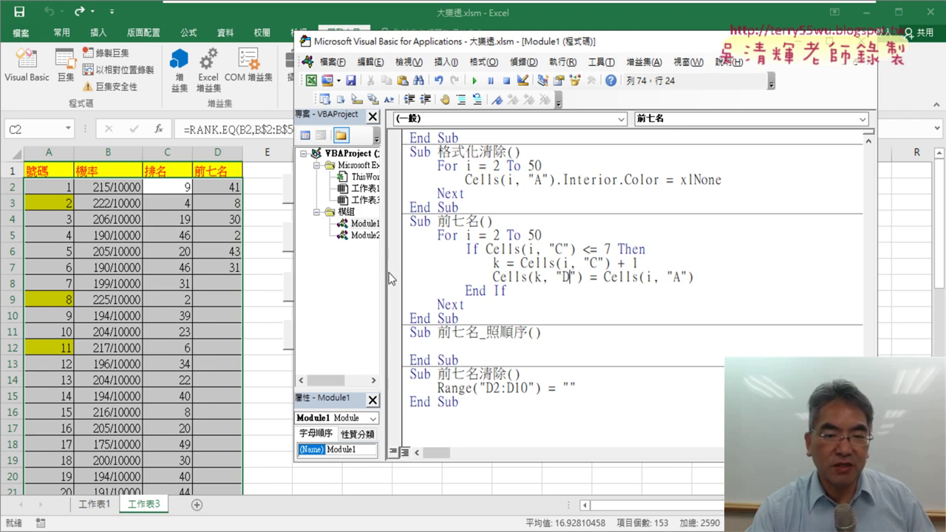
Clear column D with 前七名清除 and move the breakpoint to the Cells(k, "D") line.
click(491, 375)
click(475, 81)
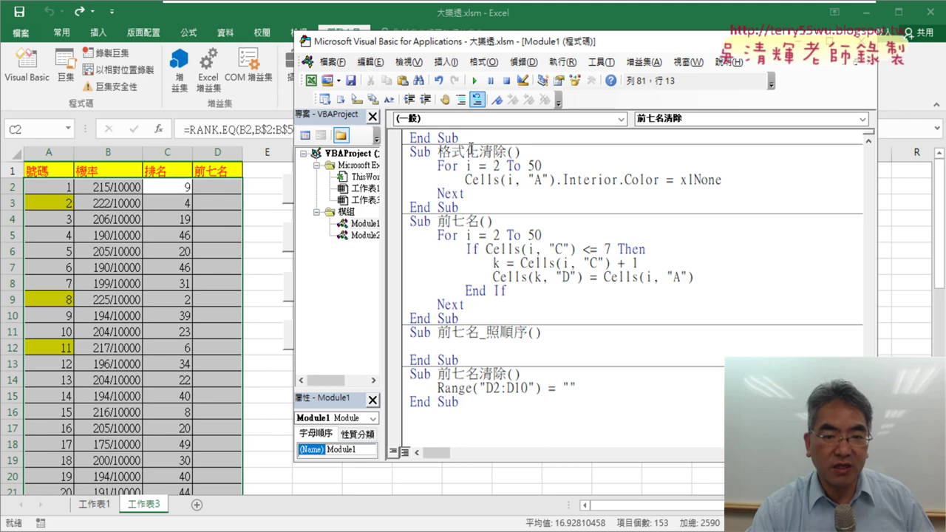
click(494, 263)
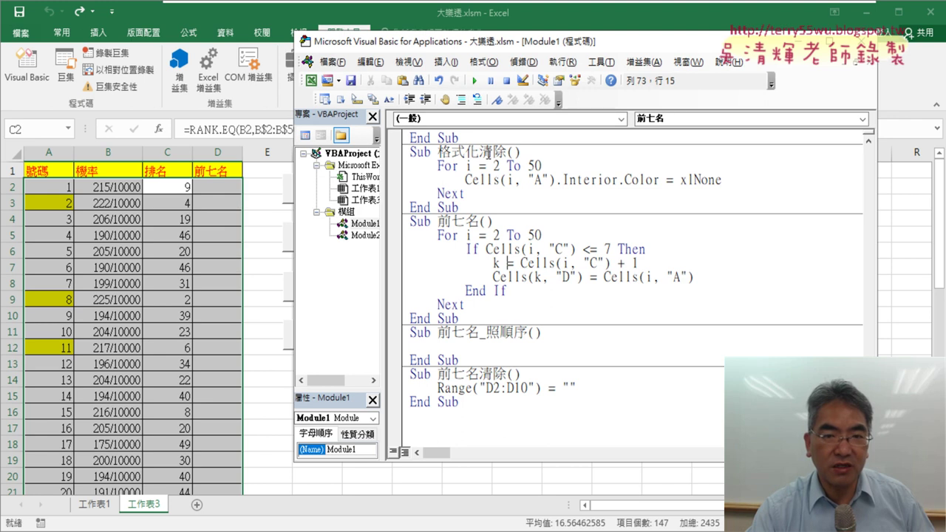
key(F9)
click(396, 277)
key(F9)
Run 前七名 to the breakpoint until 2 lands in D5, then inspect Cells(i, "A").
click(475, 80)
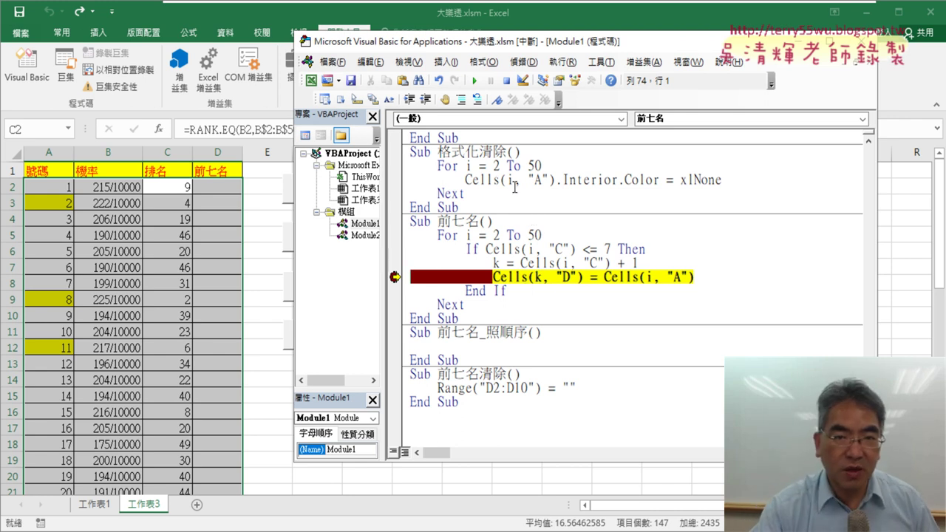
click(475, 81)
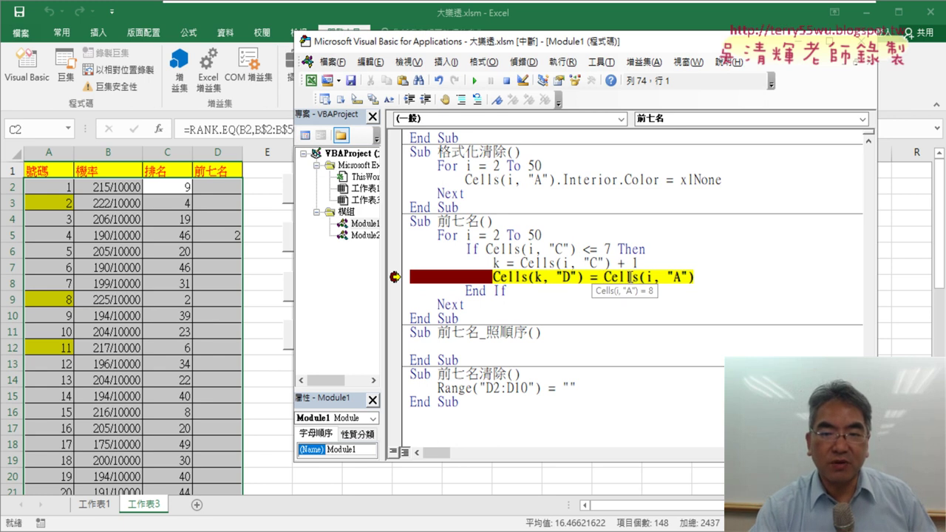
drag(692, 278, 585, 277)
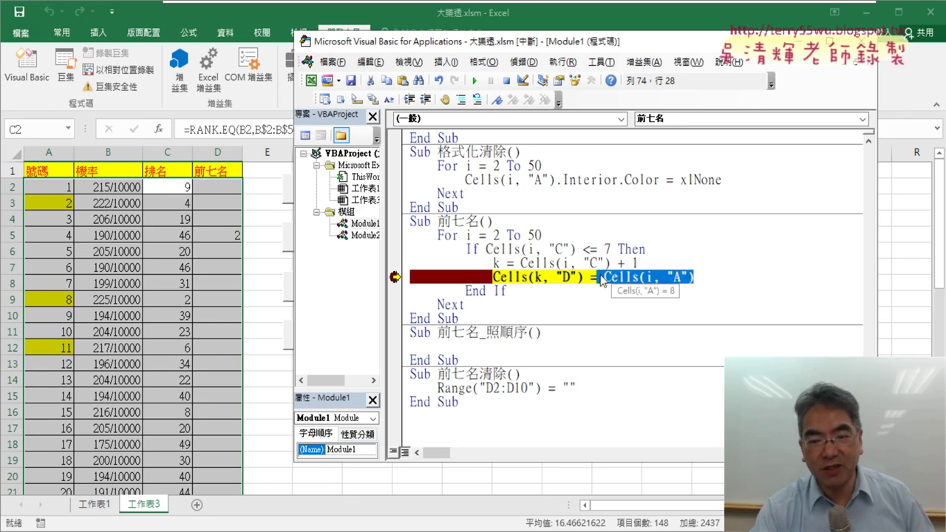
key(F8)
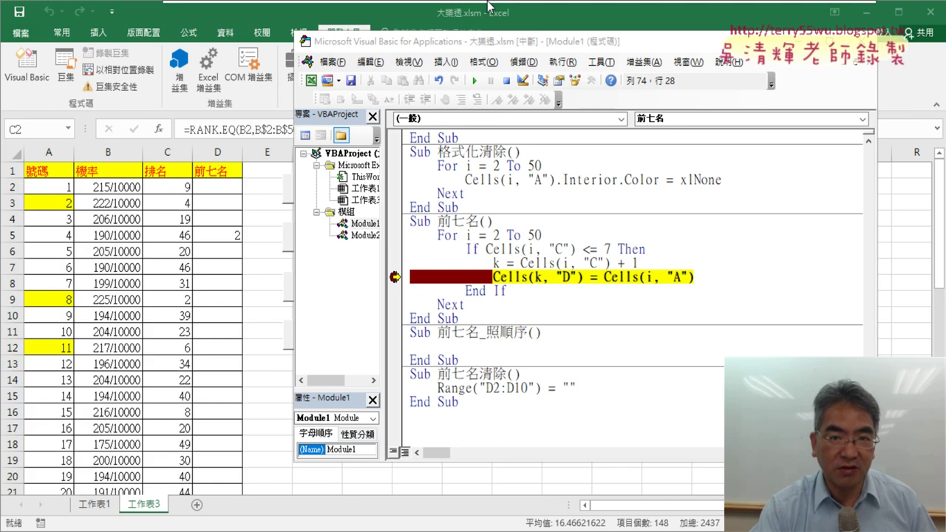